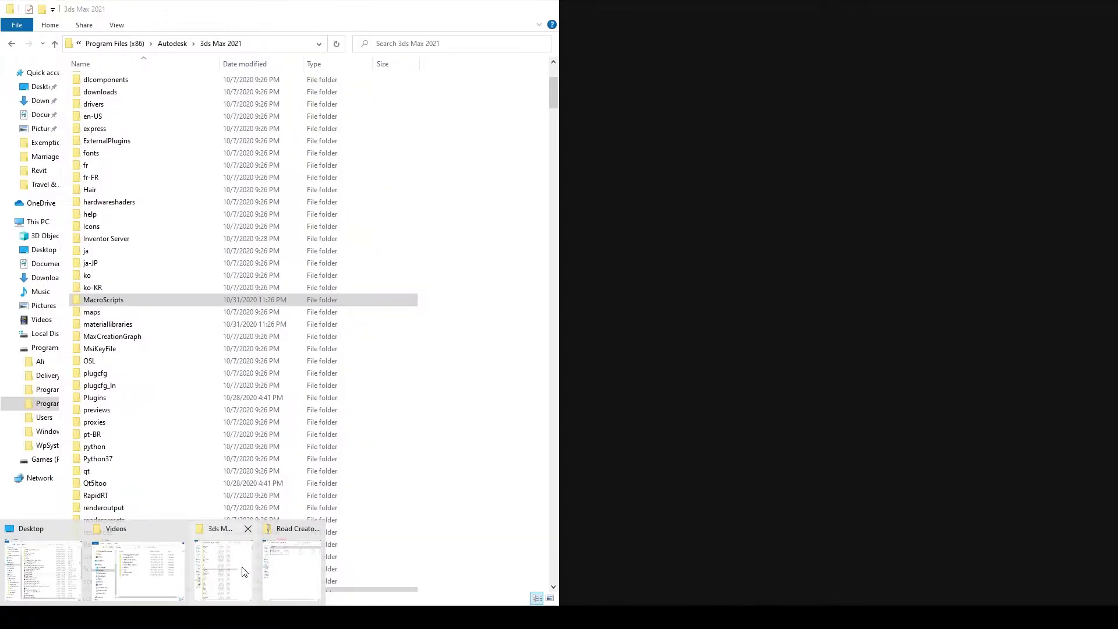
Copy the MacroScripts and Scripts folders into the 3ds Max 2021 folder, replacing existing files, and return to 3ds Max.
click(242, 571)
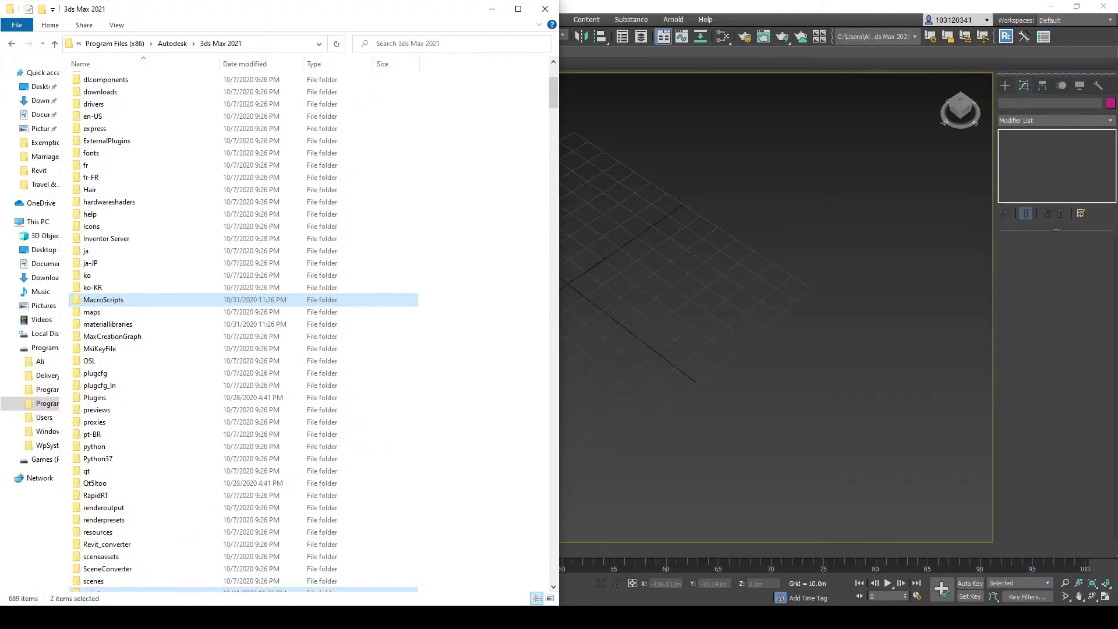
click(291, 582)
click(831, 314)
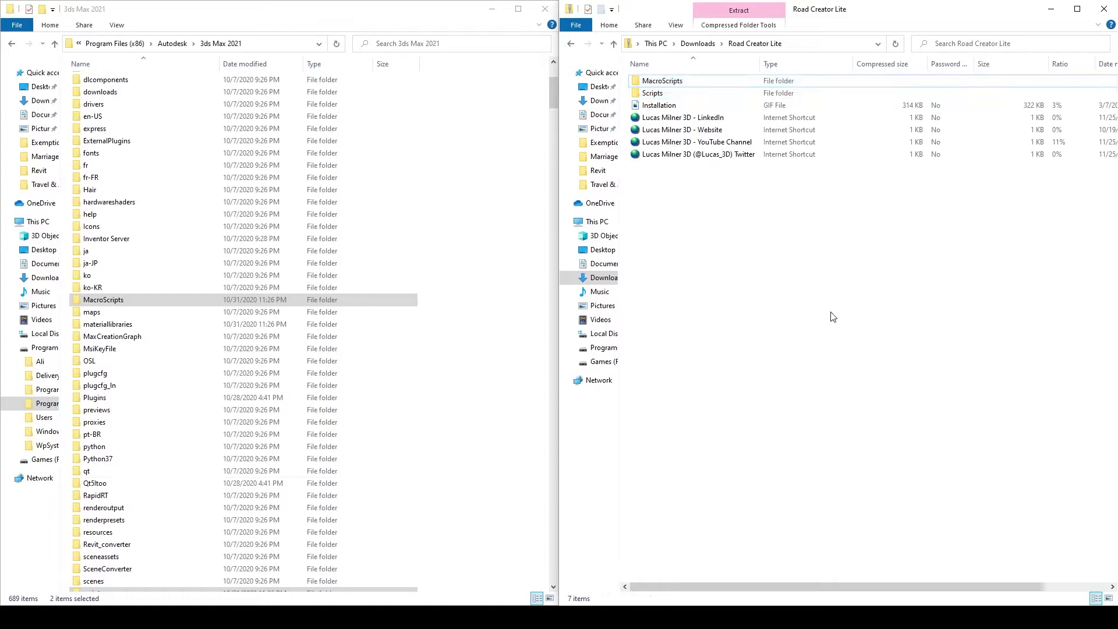
drag(624, 76, 745, 99)
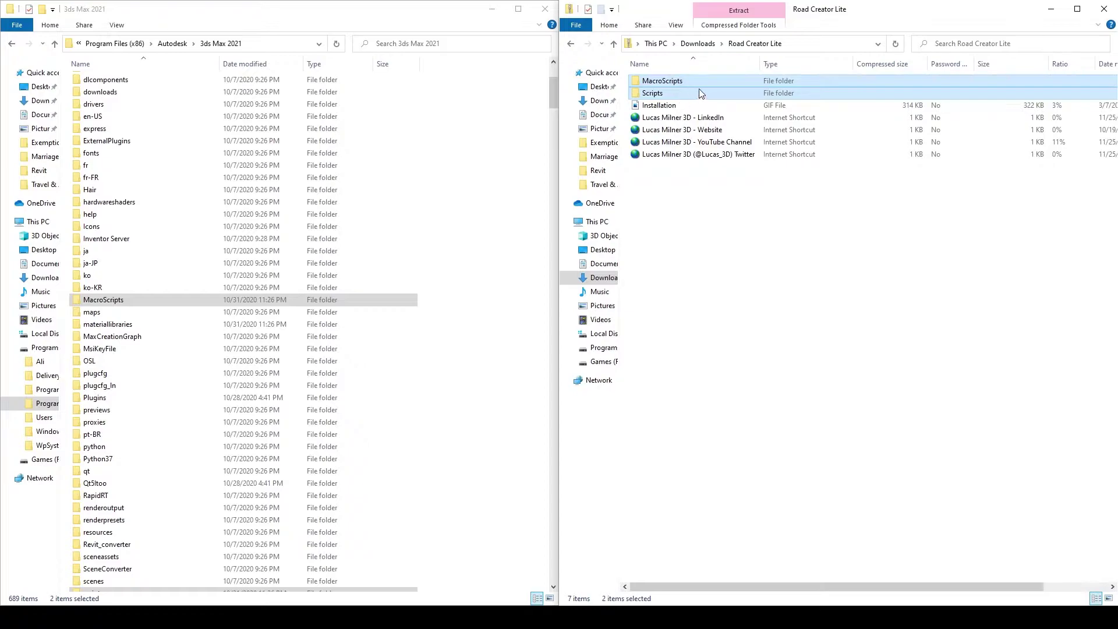
mouse_move(679, 98)
mouse_down()
mouse_move(318, 163)
mouse_move(461, 205)
mouse_move(425, 240)
mouse_up()
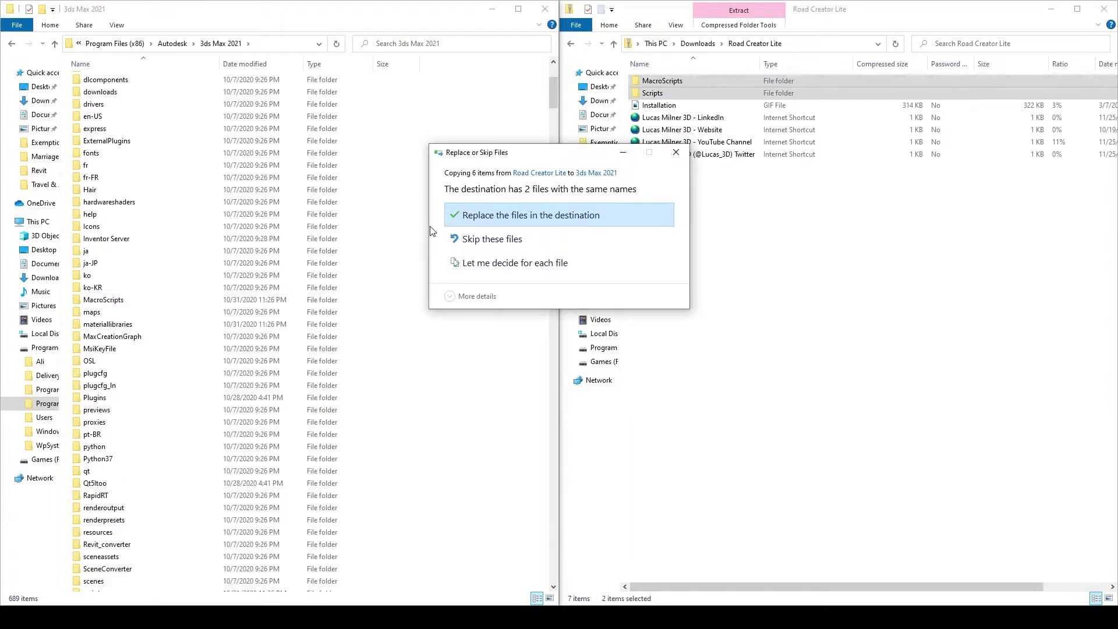
click(590, 215)
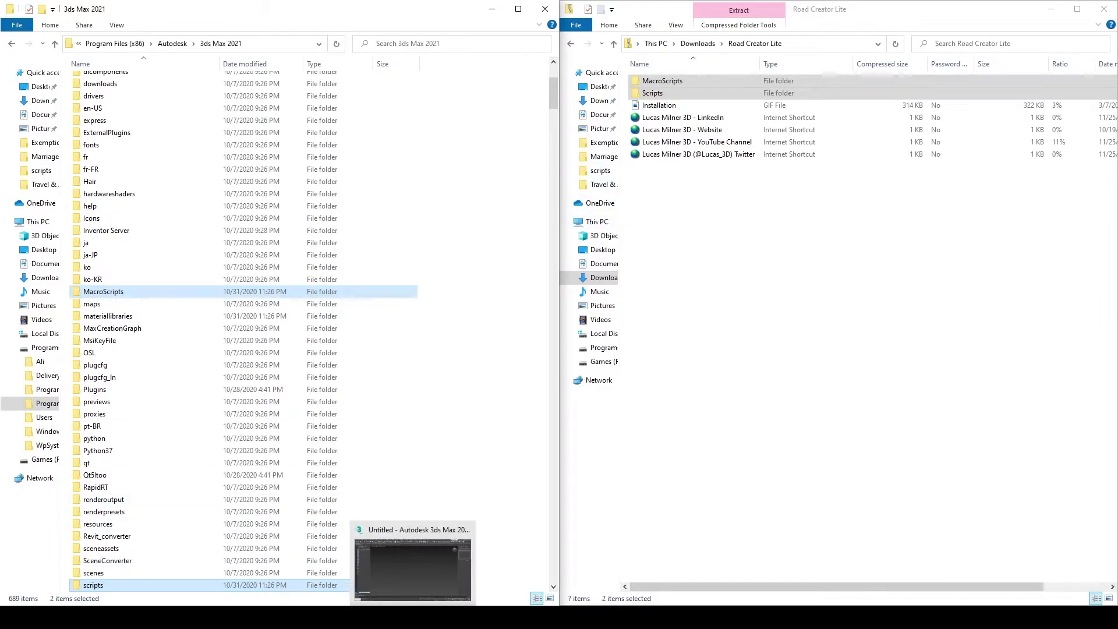
click(433, 559)
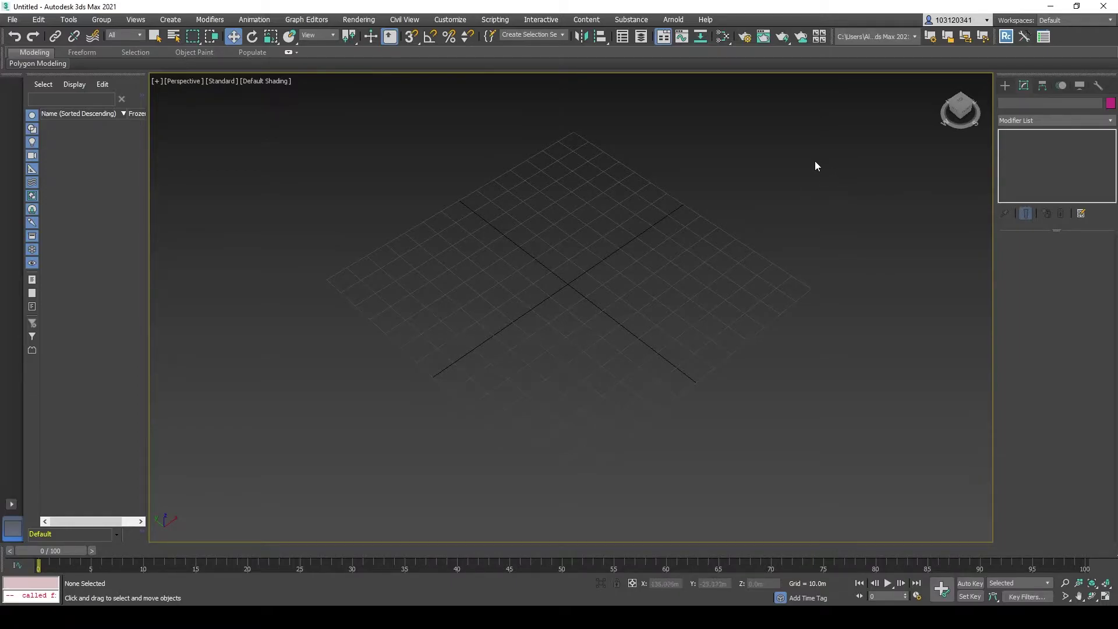
In Customize User Interface, drag the Lucas3D roadCreatorLite action onto the main toolbar as a launcher.
click(467, 22)
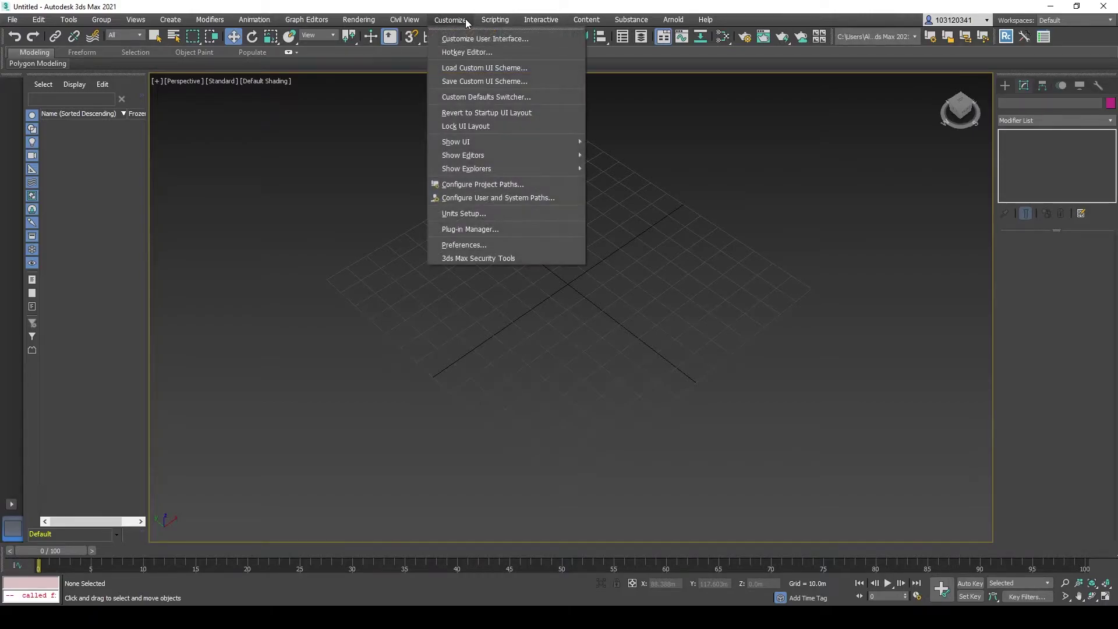
click(551, 38)
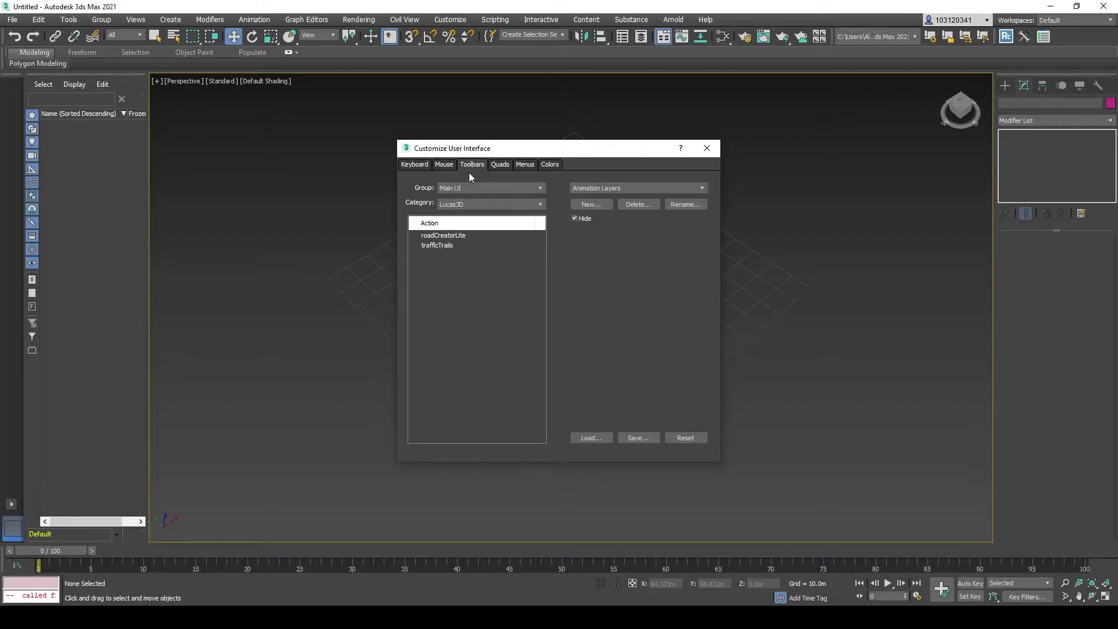
click(488, 205)
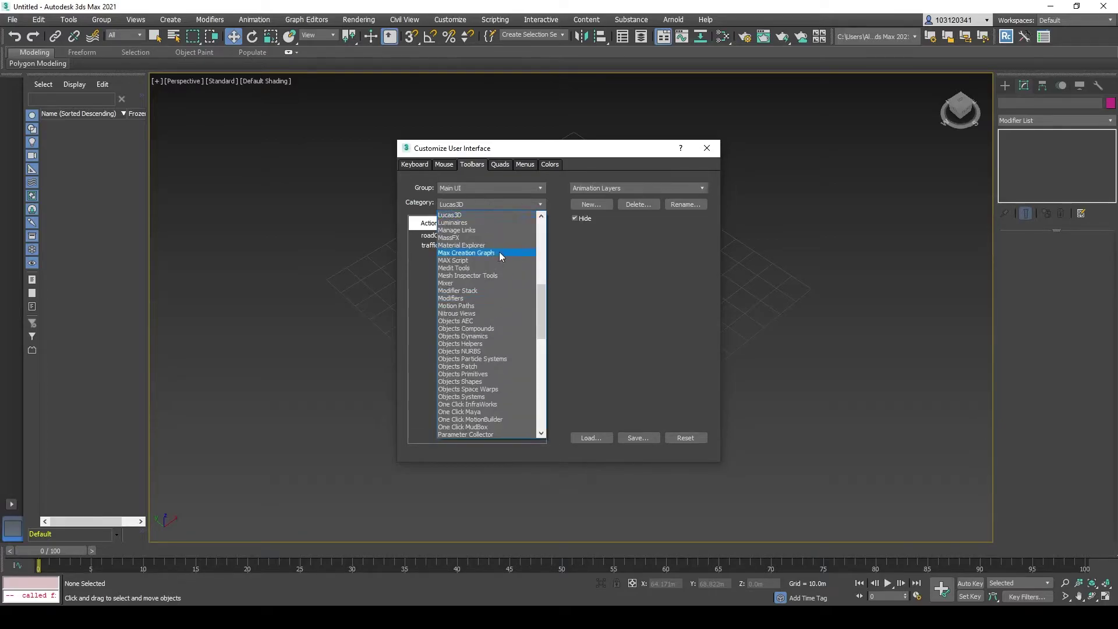
scroll(499, 256, up, 2)
click(475, 262)
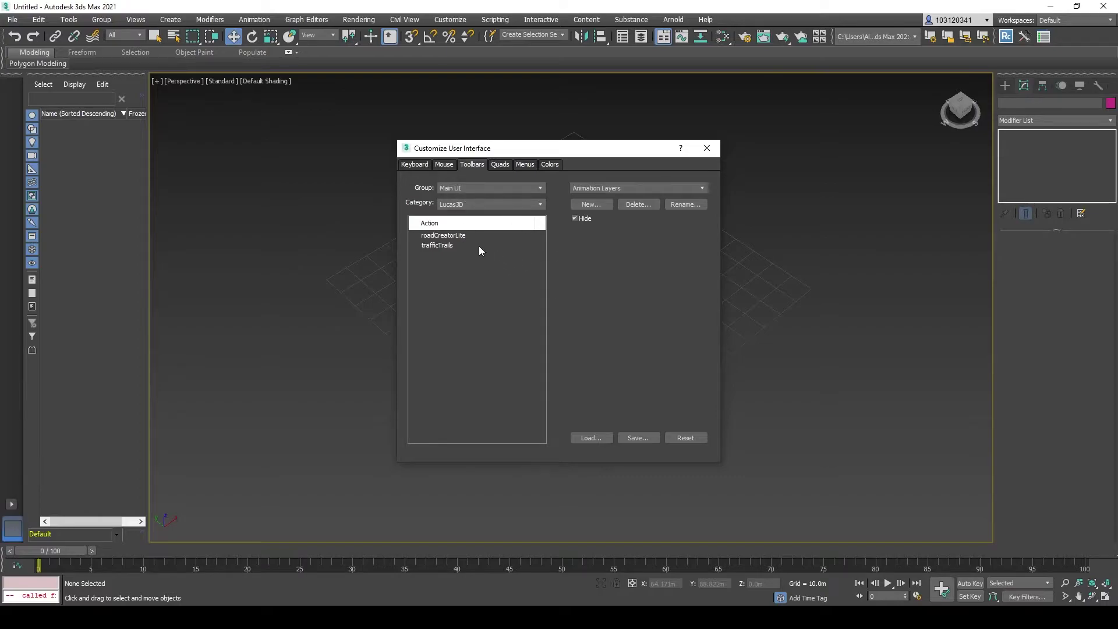
click(476, 235)
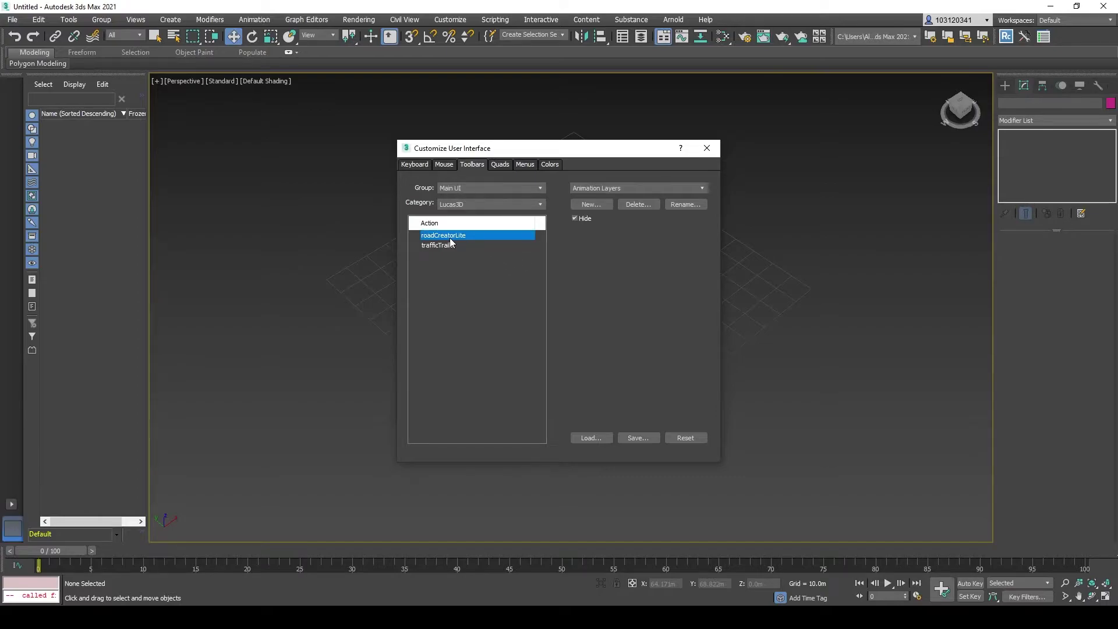
mouse_move(449, 240)
mouse_down()
mouse_move(536, 251)
mouse_move(863, 160)
mouse_up()
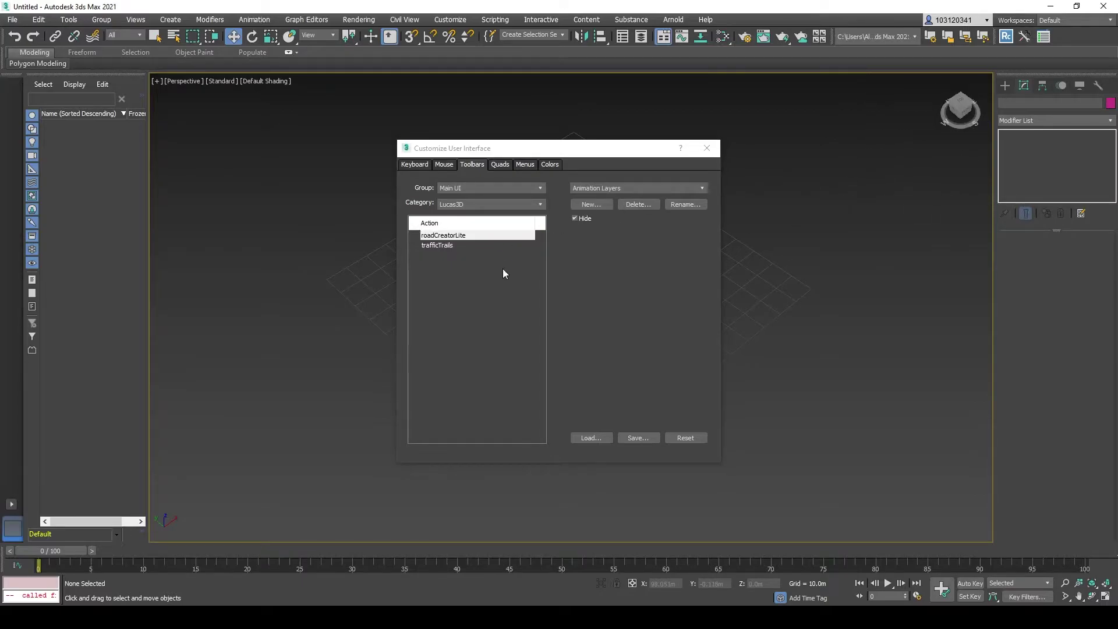
mouse_move(455, 234)
mouse_down()
mouse_move(985, 83)
mouse_move(1044, 40)
mouse_up()
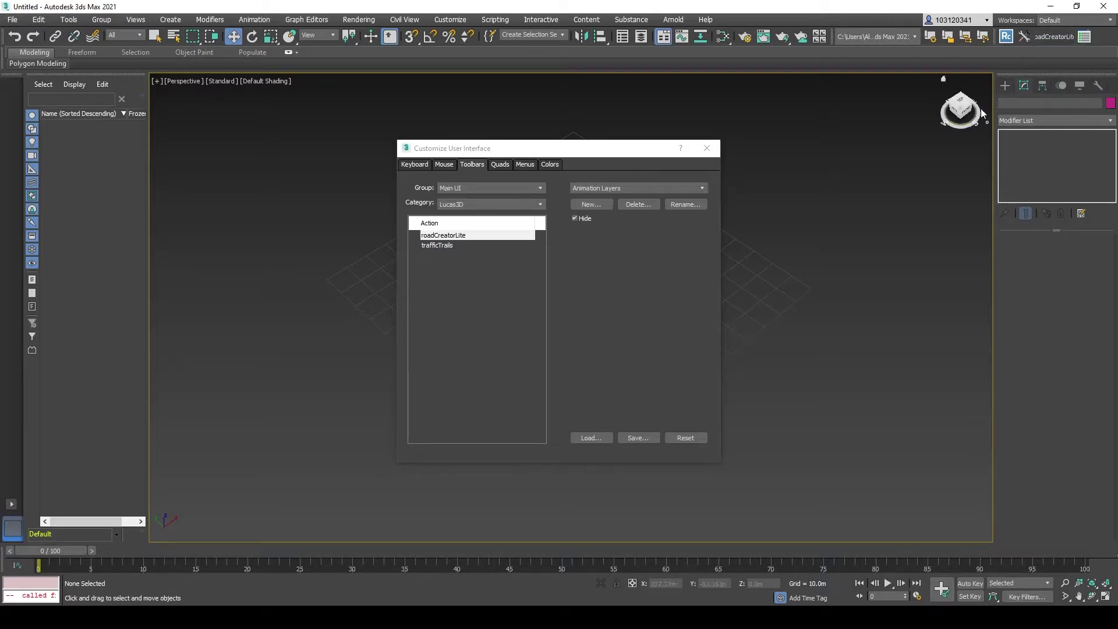
click(706, 149)
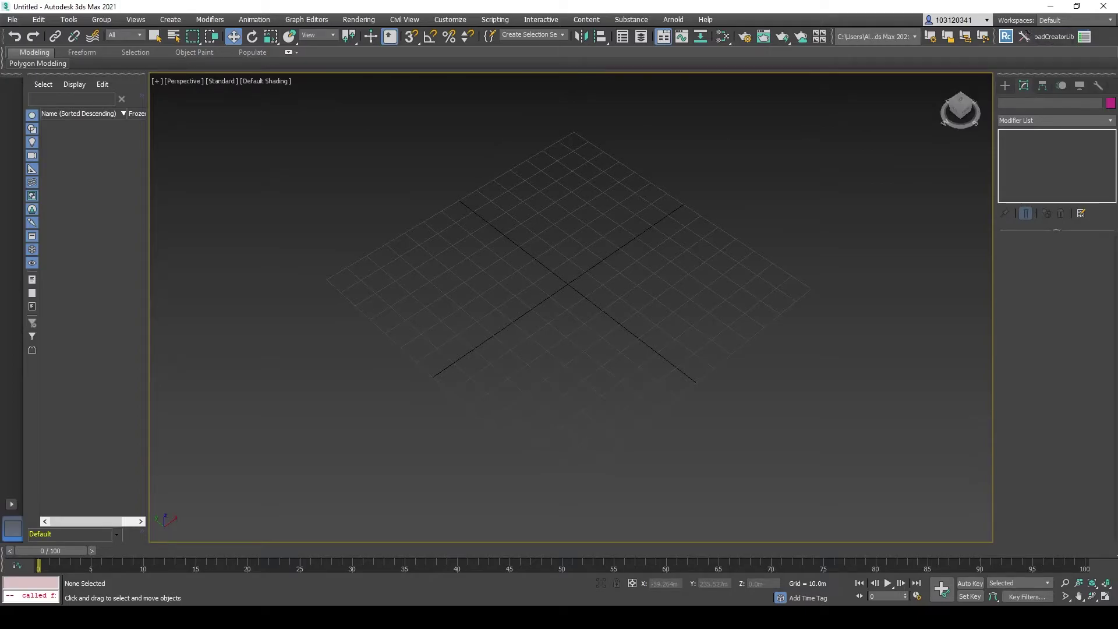
Drag the Road Creator Lite V1.3 panel to sit left of the viewport.
drag(163, 187, 200, 236)
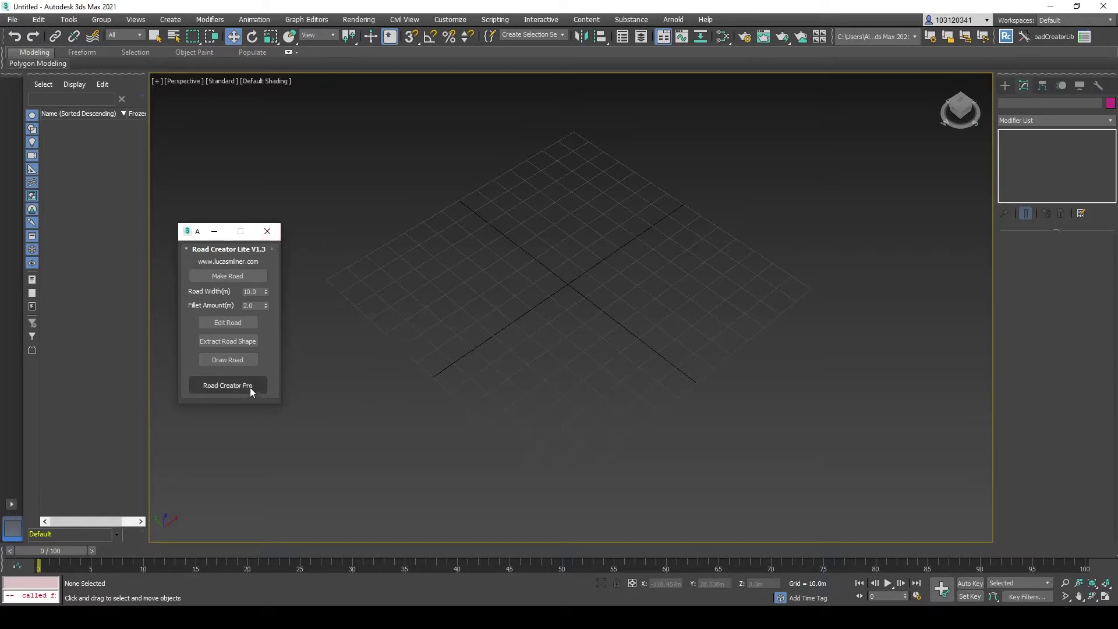
drag(195, 233, 180, 207)
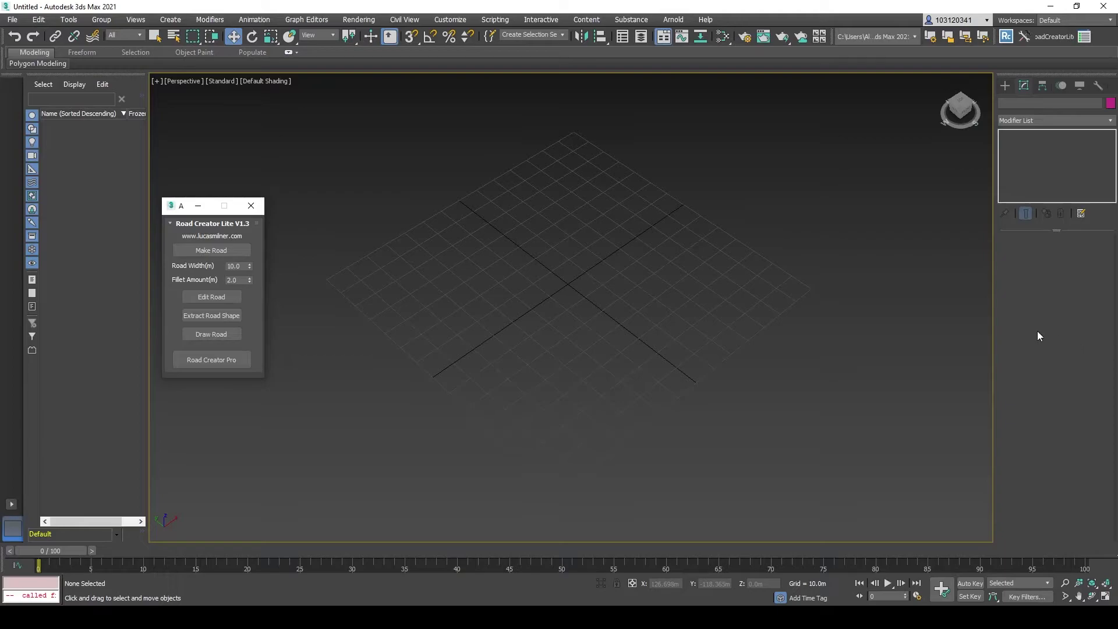
Draw a two-point Line spline diagonally from the grid's back edge to its front corner and select it.
click(1004, 85)
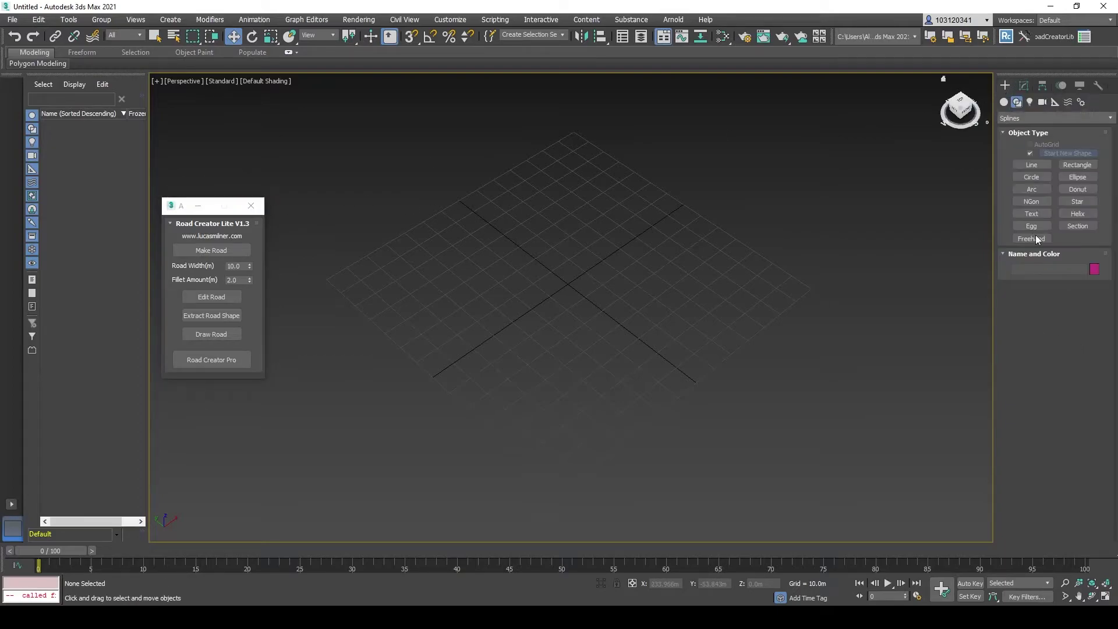
click(1032, 164)
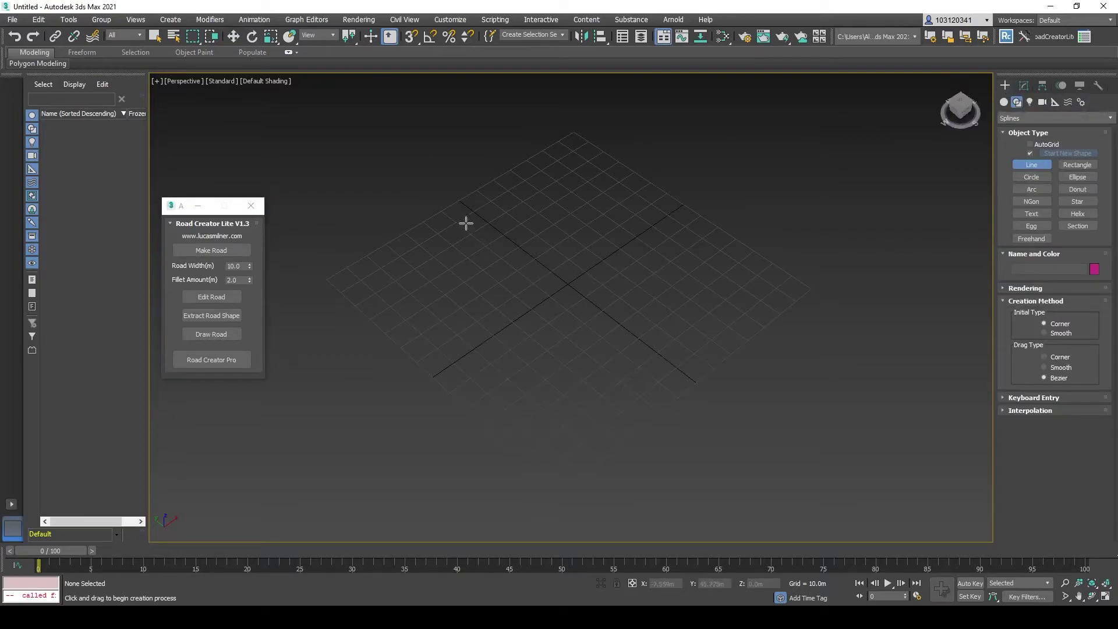
click(466, 202)
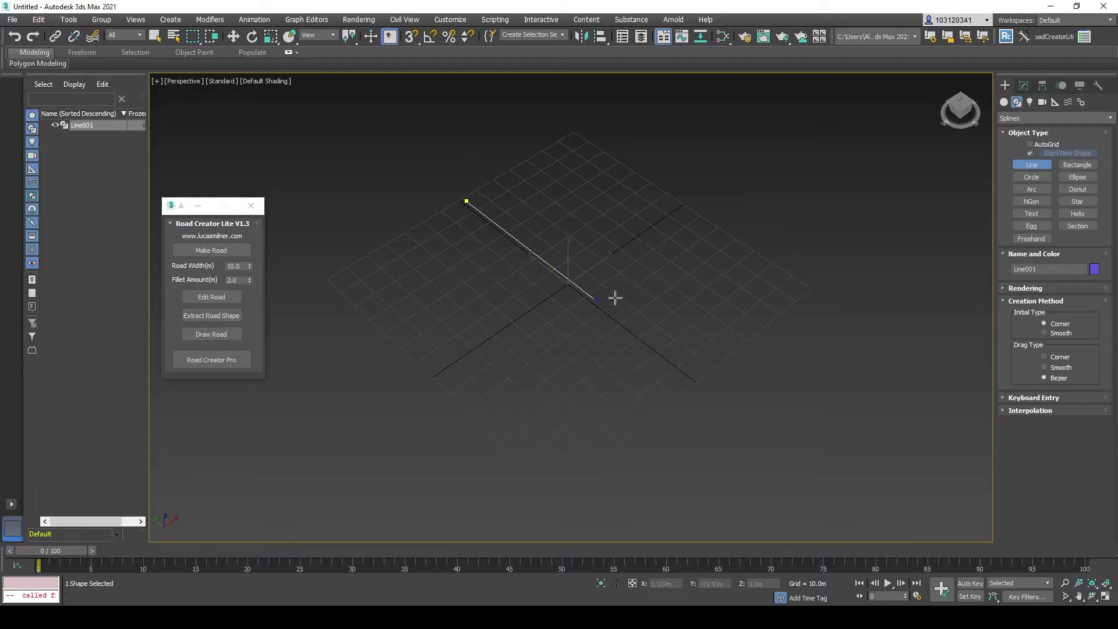
click(690, 371)
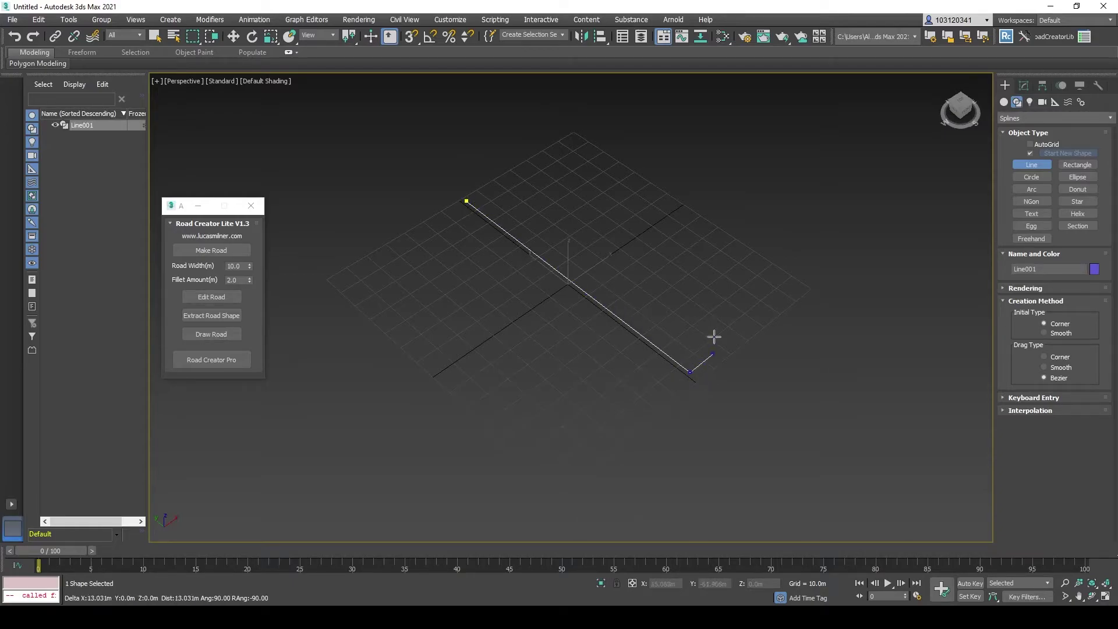
right_click(793, 213)
right_click(787, 211)
click(469, 212)
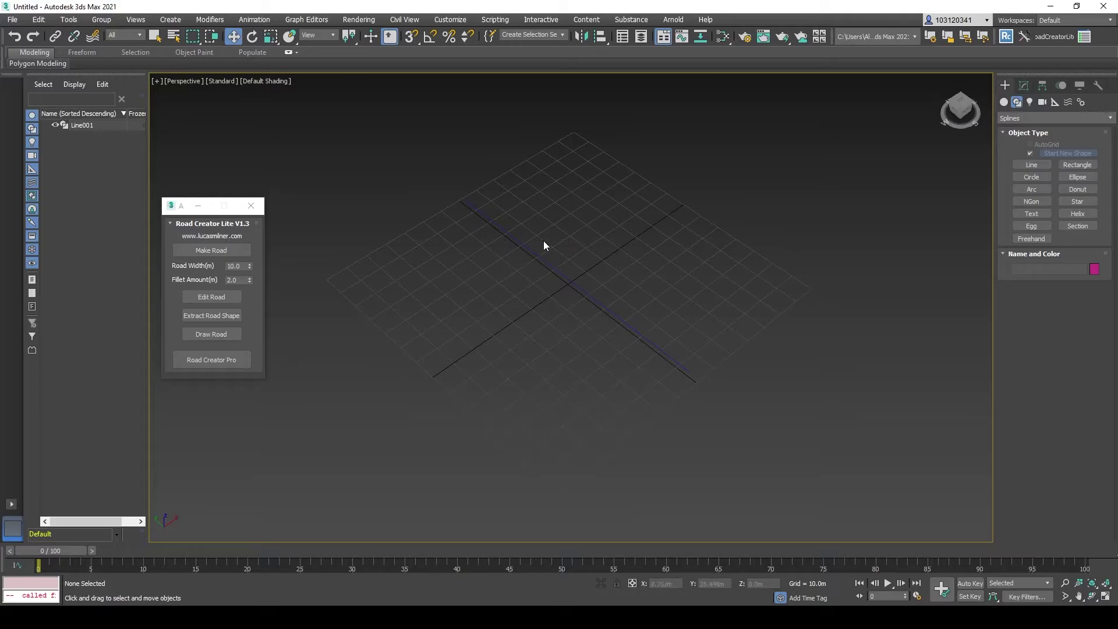
drag(654, 201, 527, 356)
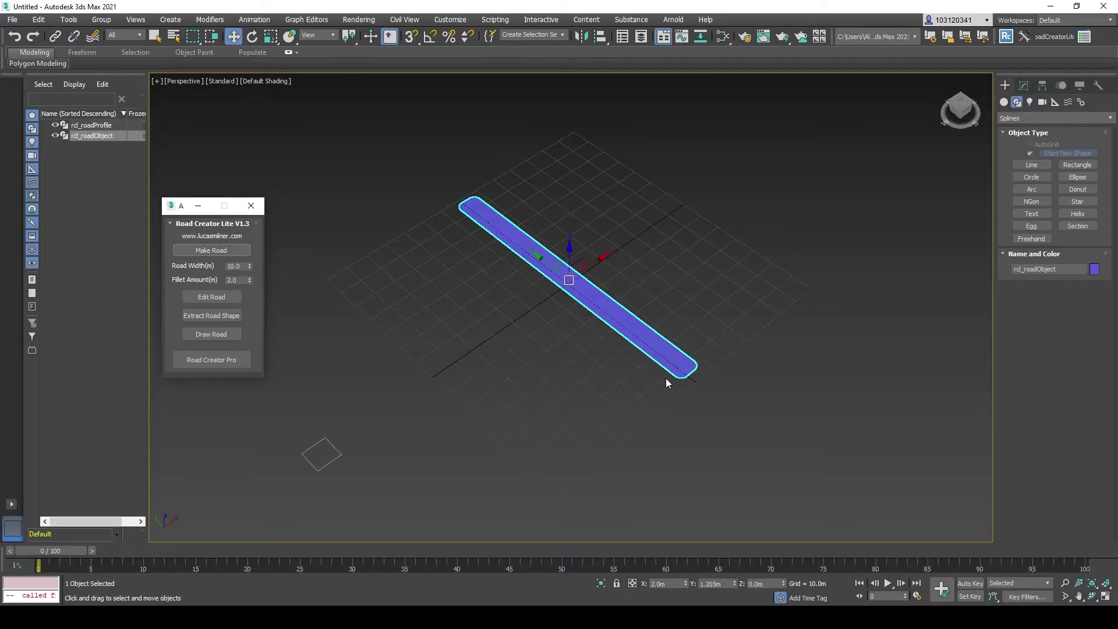
scroll(563, 275, up, 2)
scroll(616, 320, up, 2)
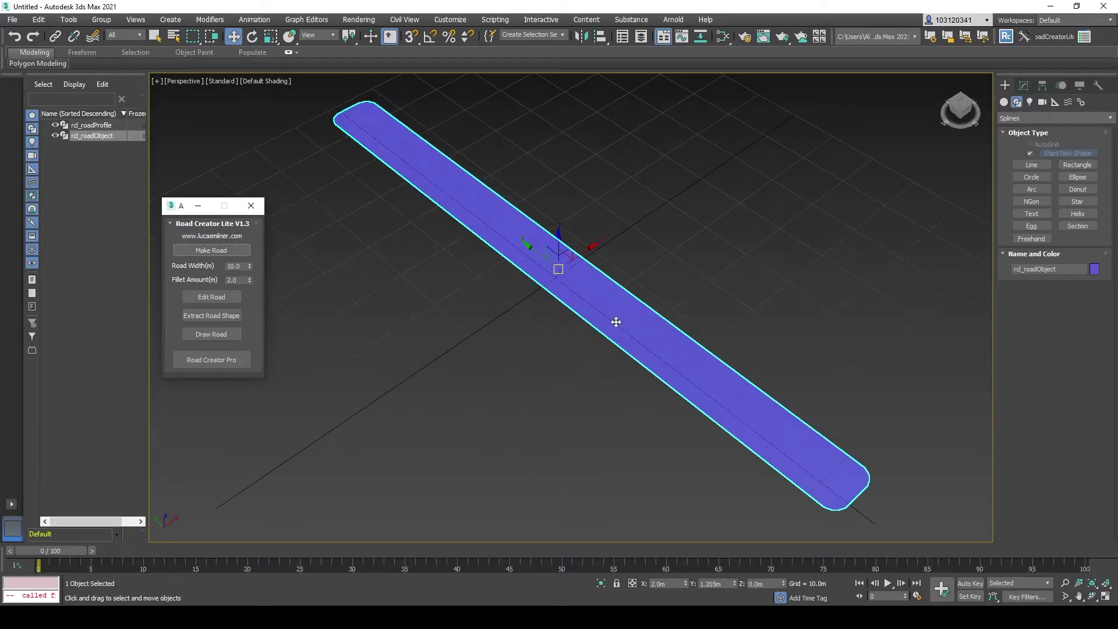
scroll(616, 321, down, 2)
Adjust the Road Width spinner down to 4.7 and back up to 6.1.
click(249, 268)
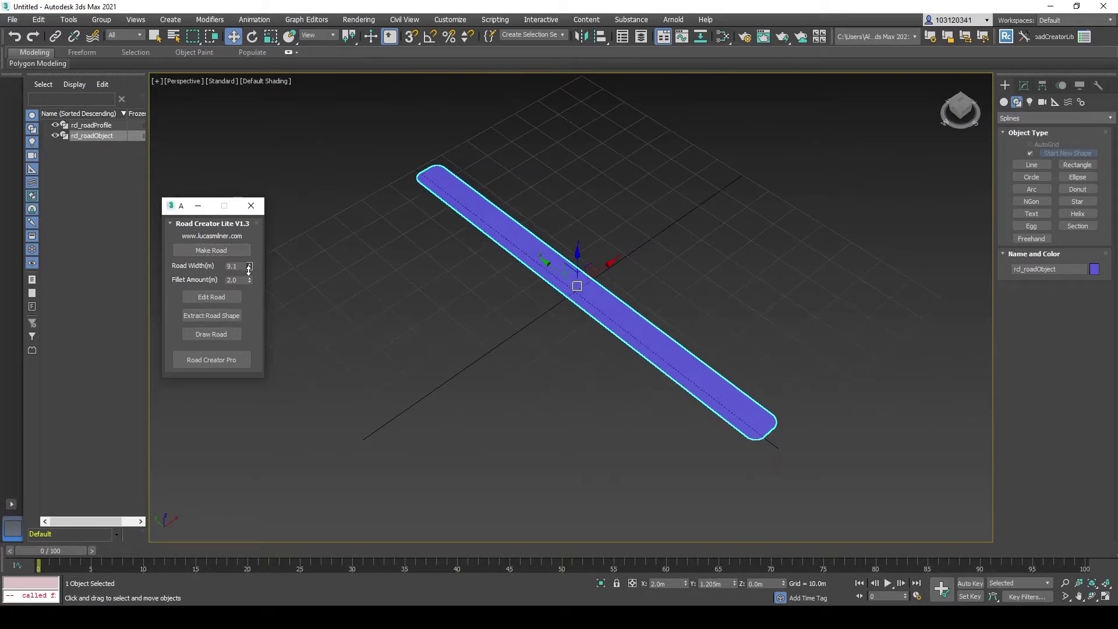
drag(249, 269, 253, 297)
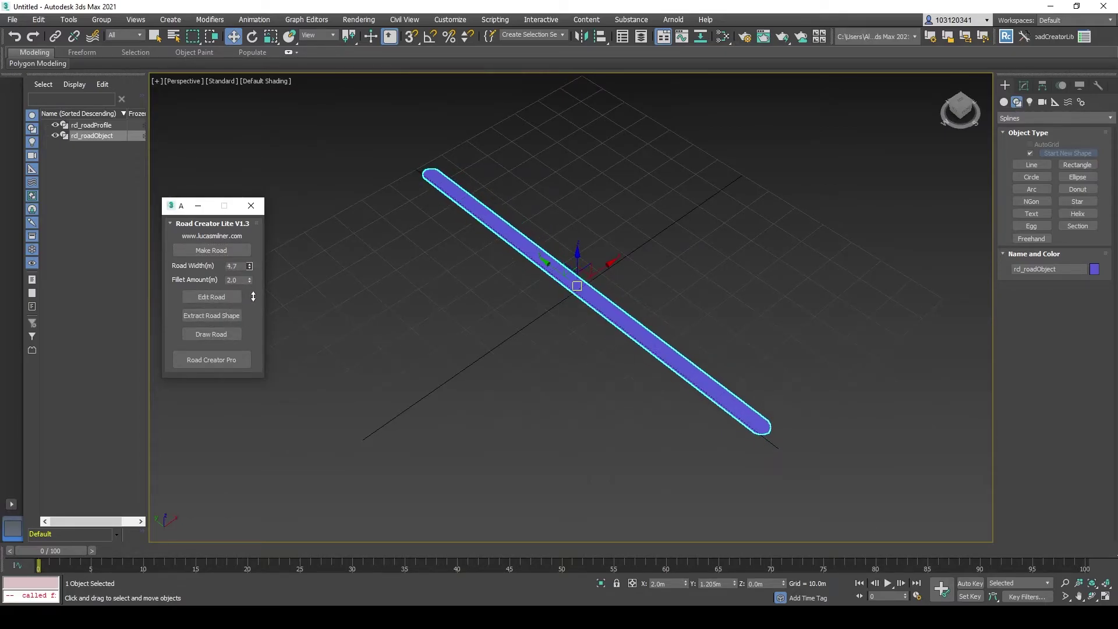
mouse_move(253, 297)
mouse_down()
mouse_move(259, 276)
mouse_move(183, 55)
mouse_move(294, 286)
mouse_up()
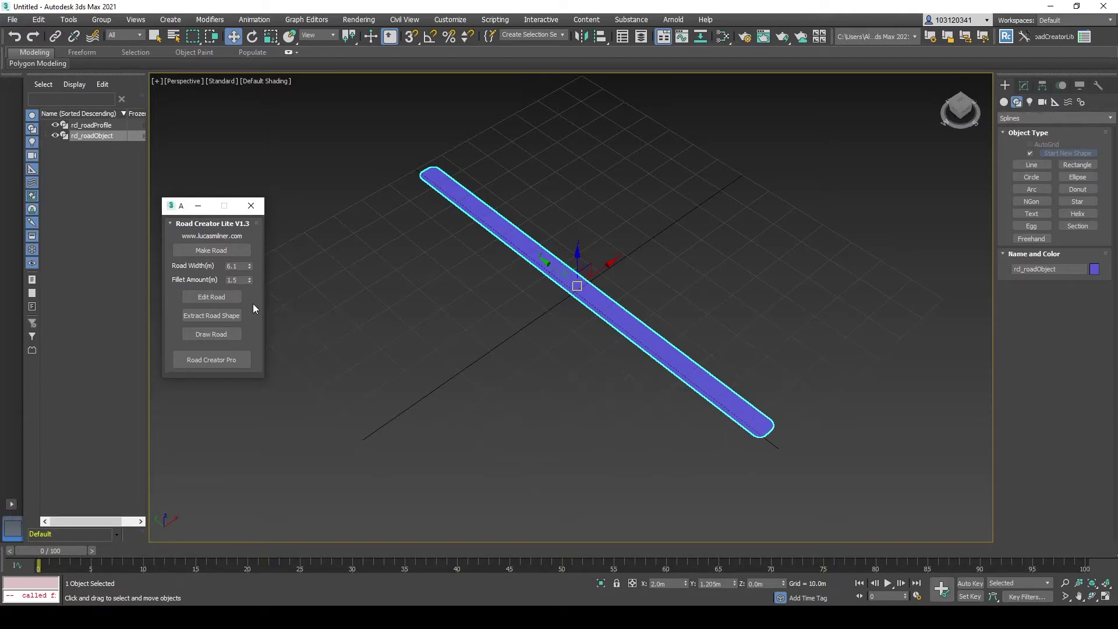
Edit the road's path vertices, dragging the lower end vertex rightward, then select the top end vertex.
click(239, 296)
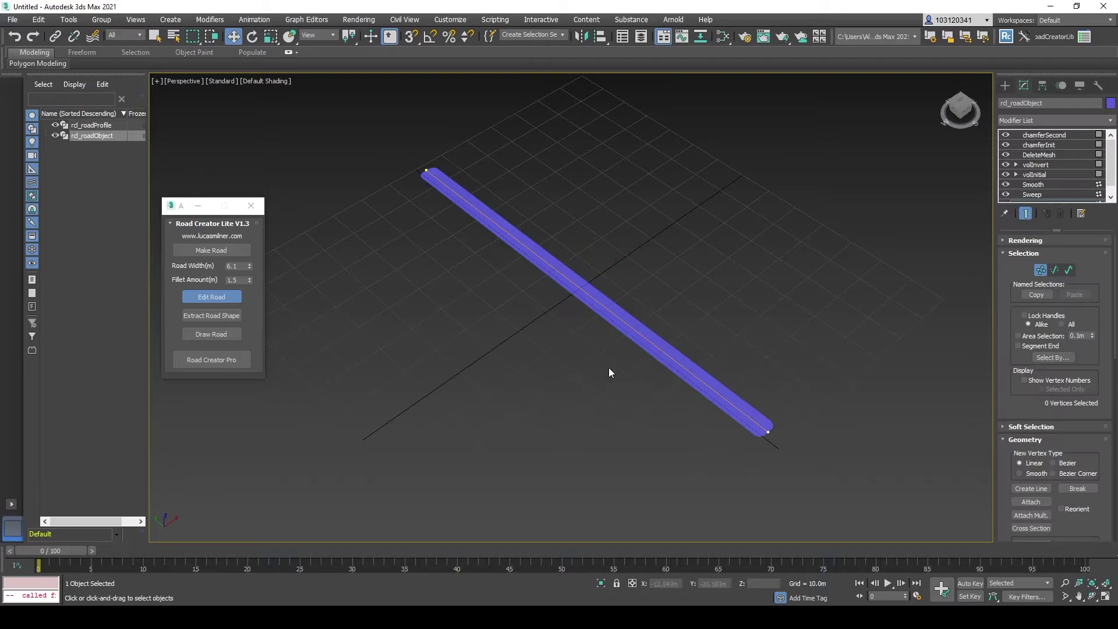
mouse_move(768, 432)
mouse_down()
mouse_move(602, 487)
mouse_move(904, 332)
mouse_move(967, 260)
mouse_move(648, 398)
mouse_up()
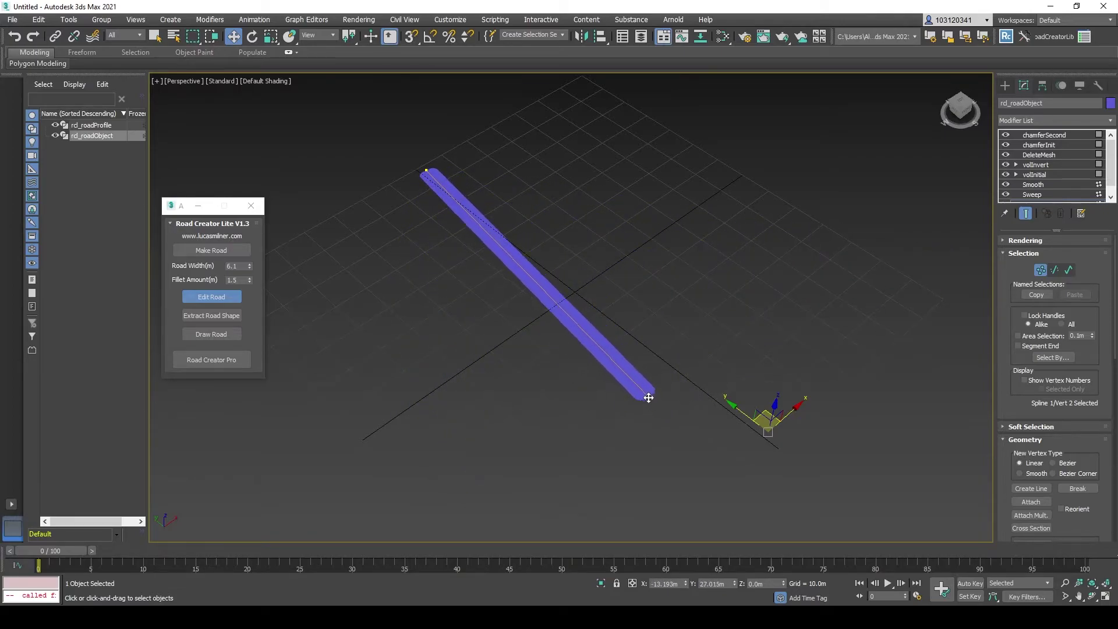
drag(648, 398, 624, 423)
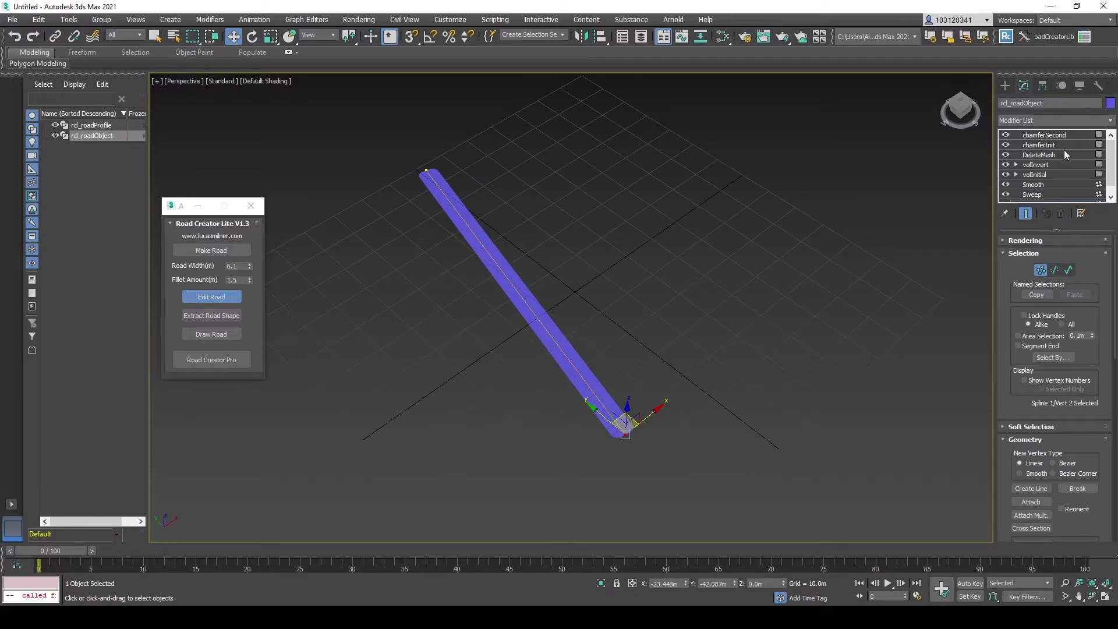
scroll(1064, 150, down, 1)
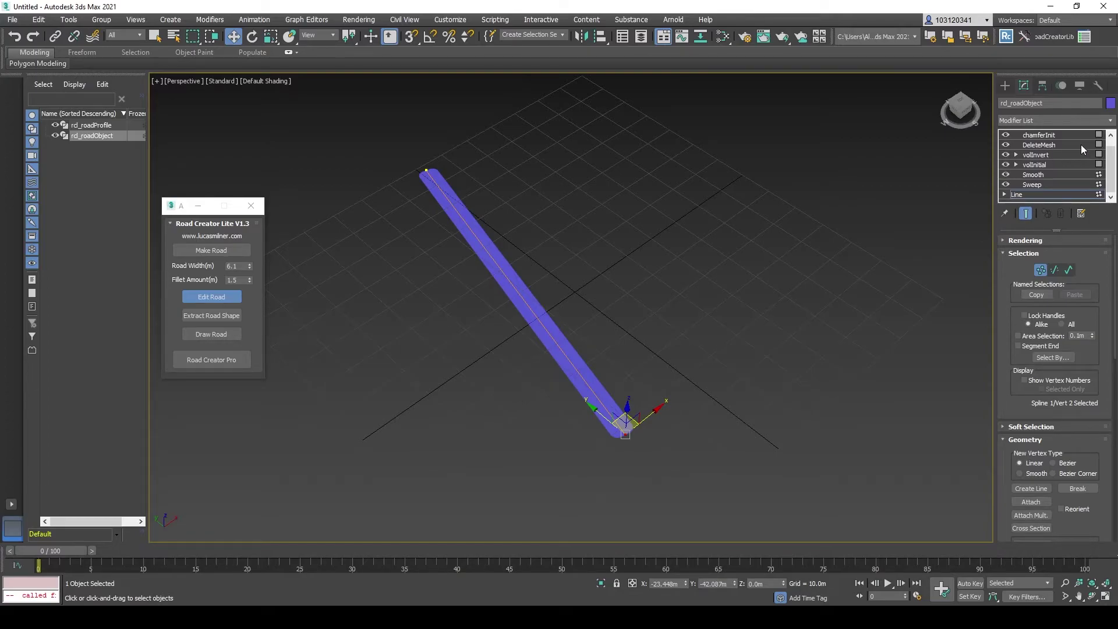
scroll(1052, 185, up, 1)
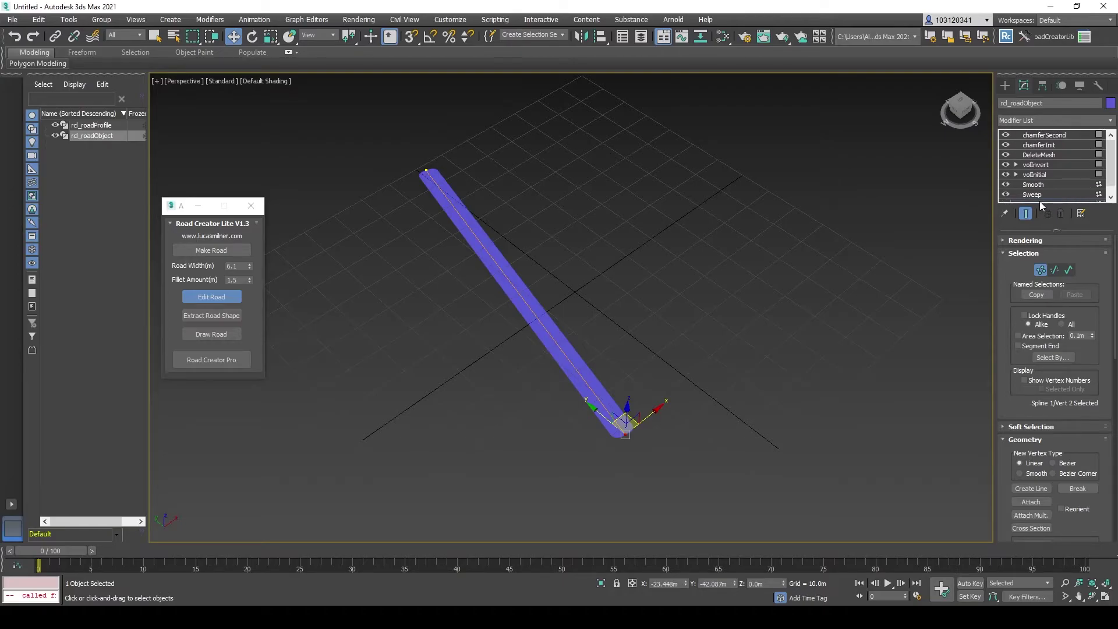
scroll(1029, 158, down, 1)
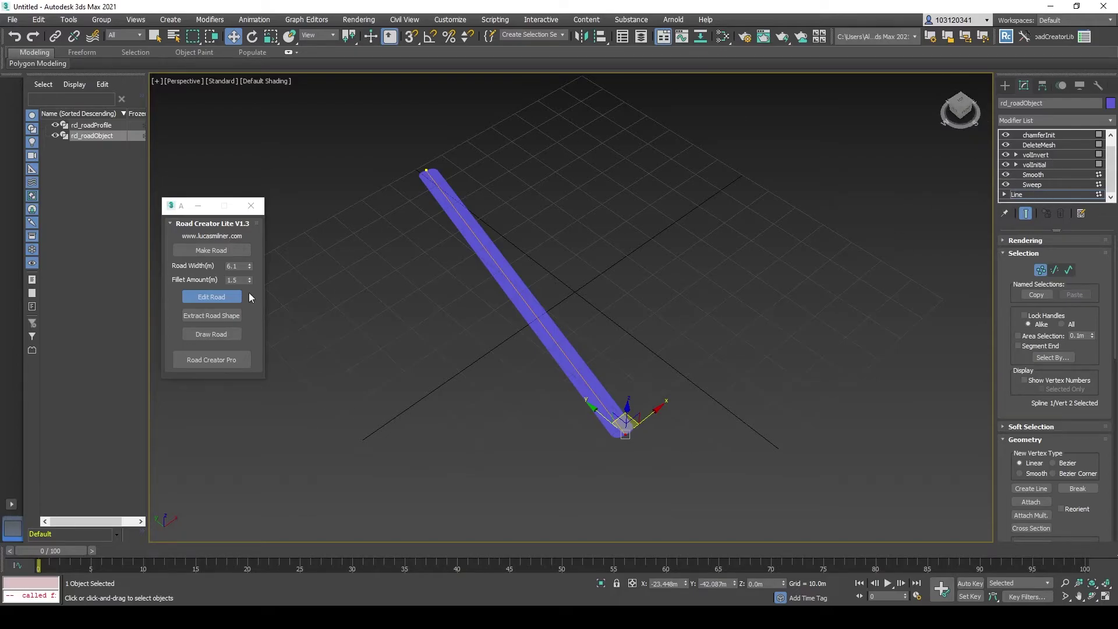
scroll(1058, 191, up, 1)
scroll(1058, 191, up, 1)
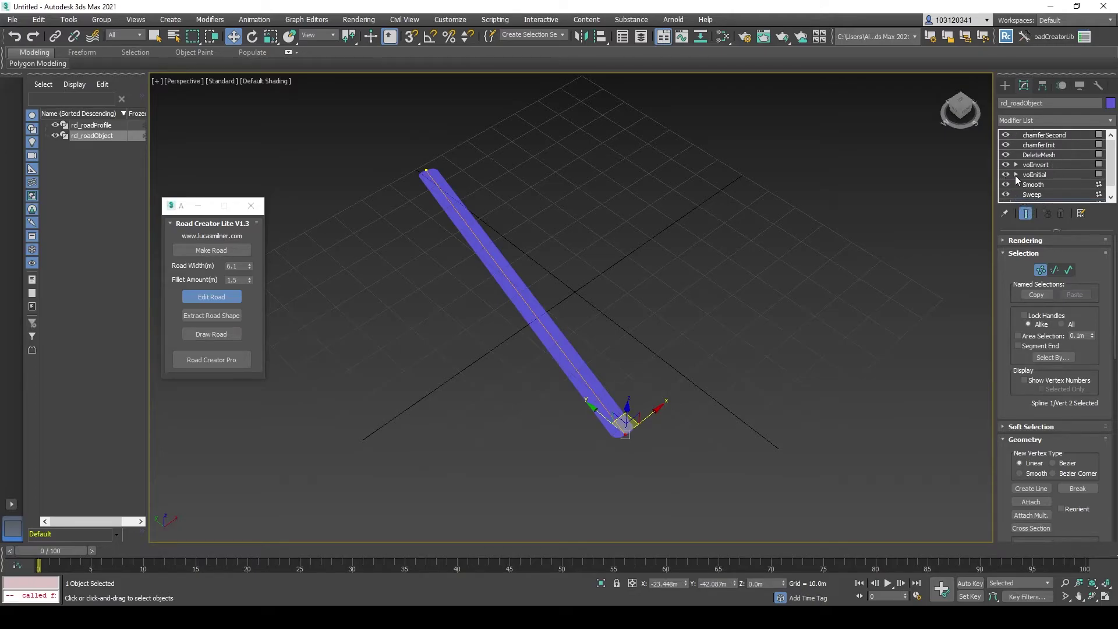
scroll(1043, 177, down, 1)
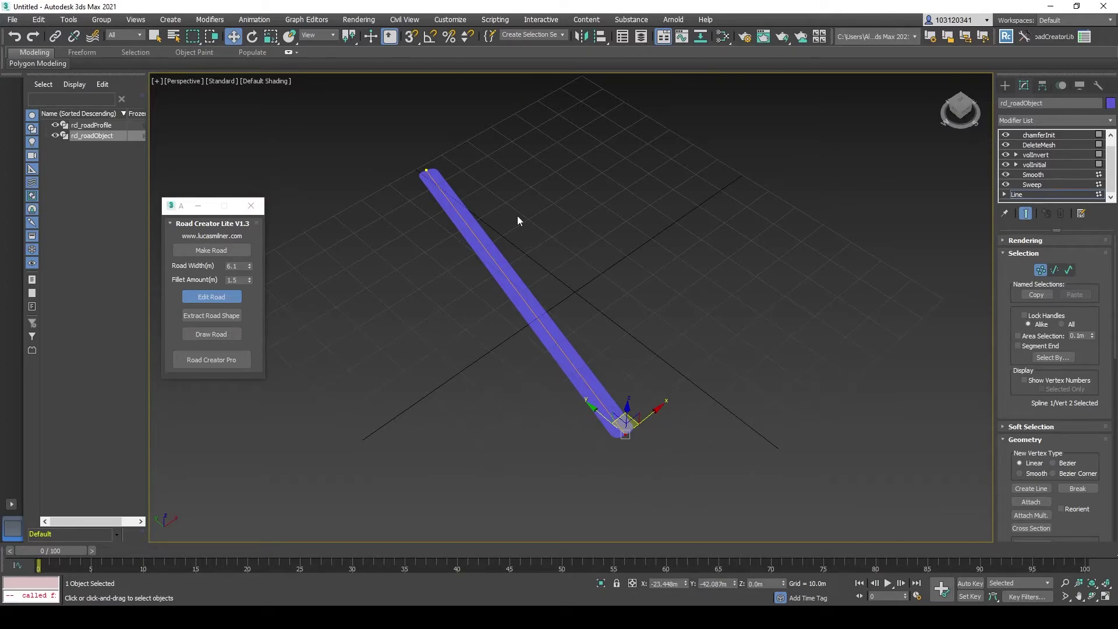
mouse_move(626, 427)
mouse_down()
mouse_move(694, 380)
mouse_move(647, 406)
mouse_up()
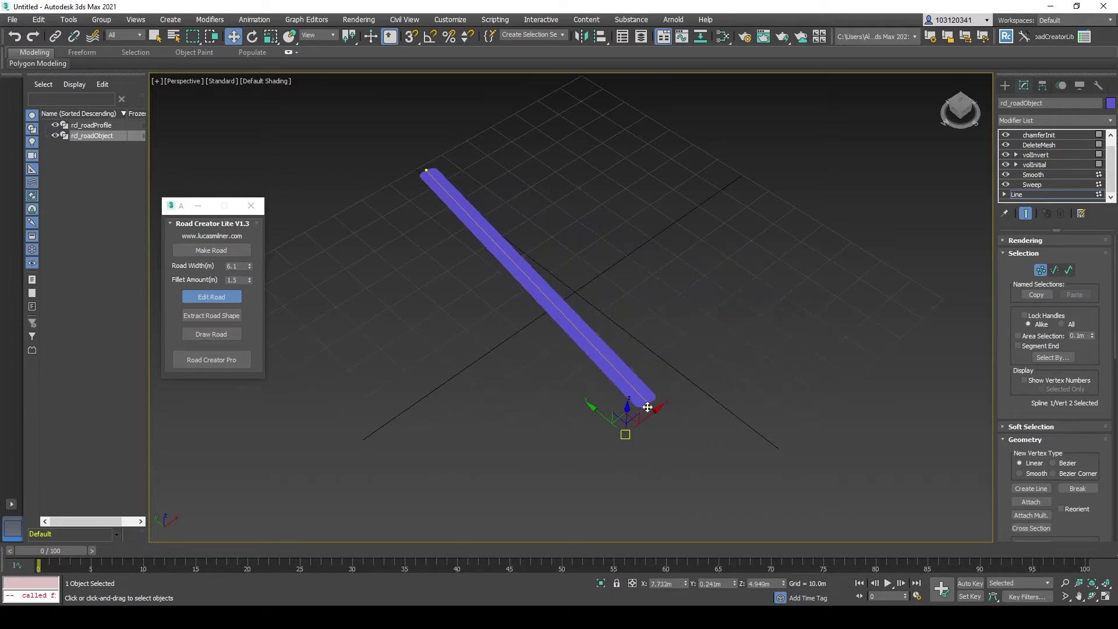
mouse_move(647, 406)
mouse_down()
mouse_move(786, 320)
mouse_move(599, 407)
mouse_move(634, 255)
mouse_move(639, 354)
mouse_move(563, 354)
mouse_move(774, 304)
mouse_move(564, 464)
mouse_move(731, 338)
mouse_move(648, 330)
mouse_move(602, 392)
mouse_move(771, 352)
mouse_move(656, 337)
mouse_move(739, 333)
mouse_move(579, 392)
mouse_move(781, 337)
mouse_move(673, 375)
mouse_move(695, 379)
mouse_up()
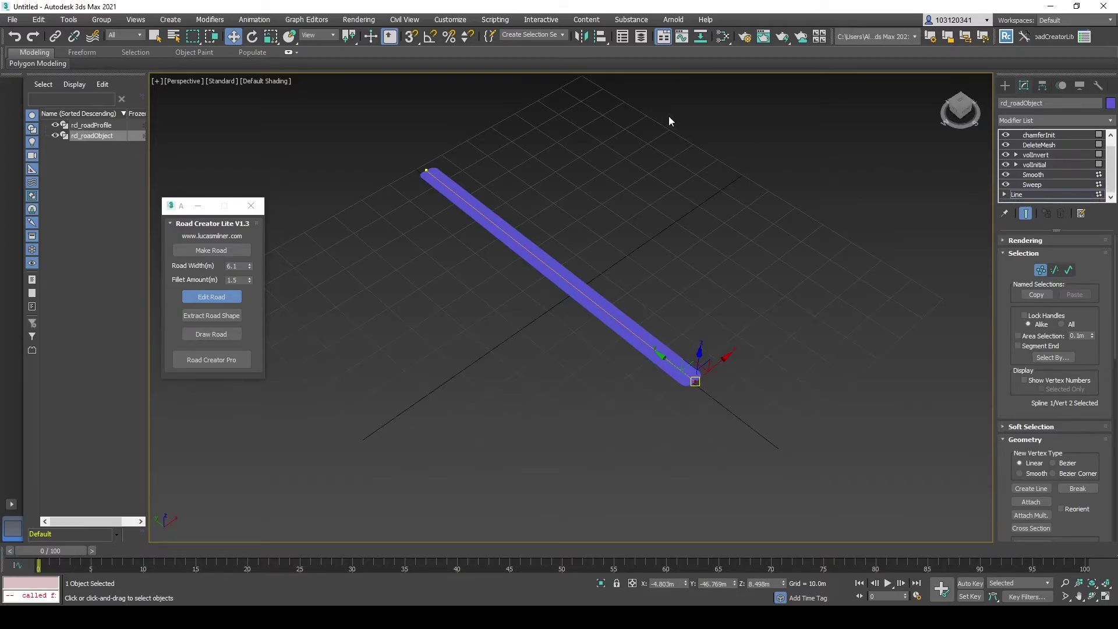
click(649, 180)
drag(452, 382, 410, 157)
Extract Road Shape to a new rd_roadEdge spline and move it just beside the road.
click(467, 293)
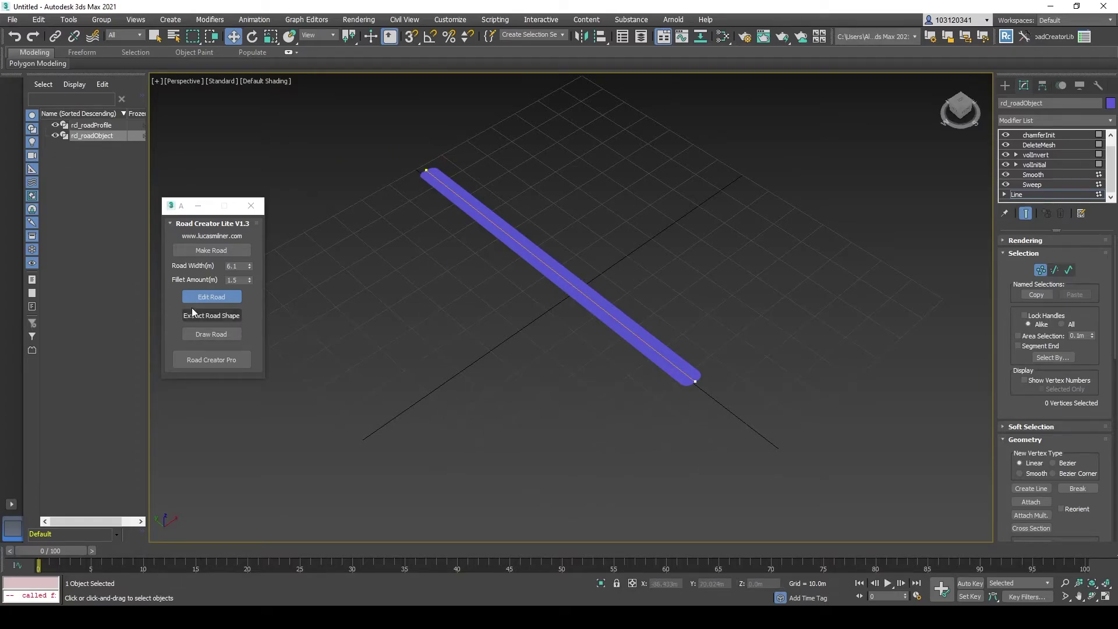
click(227, 318)
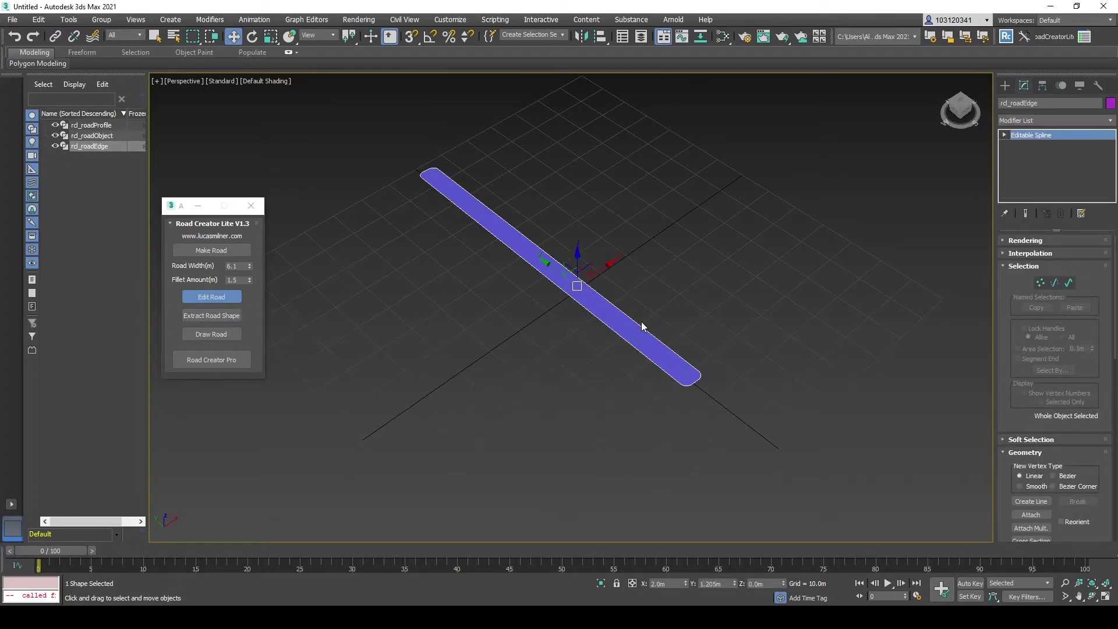
drag(637, 324, 689, 302)
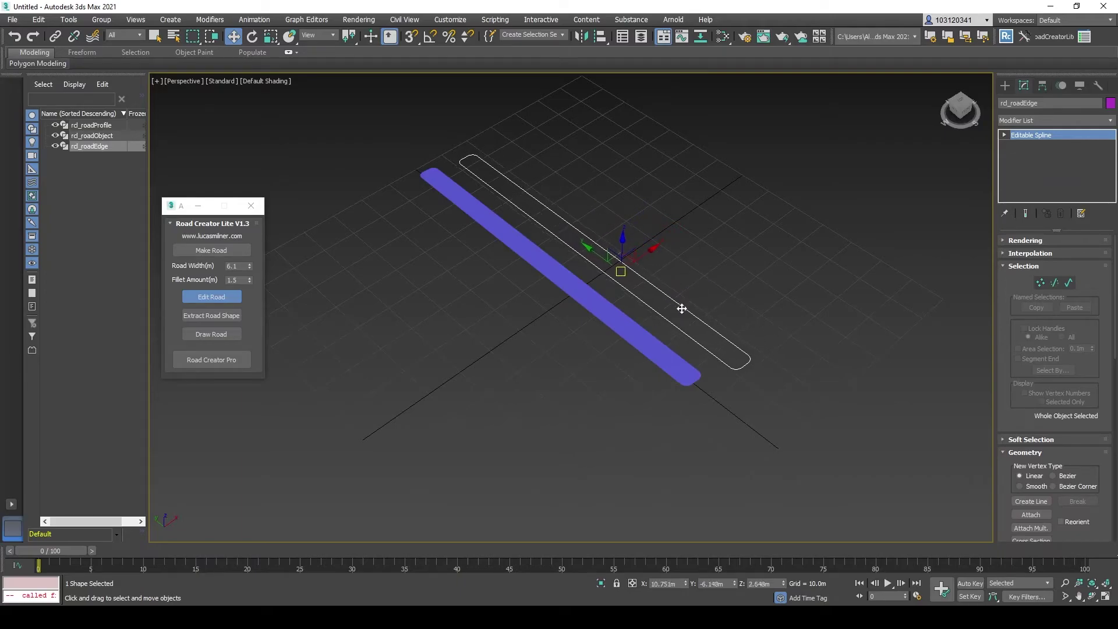
drag(689, 302, 667, 305)
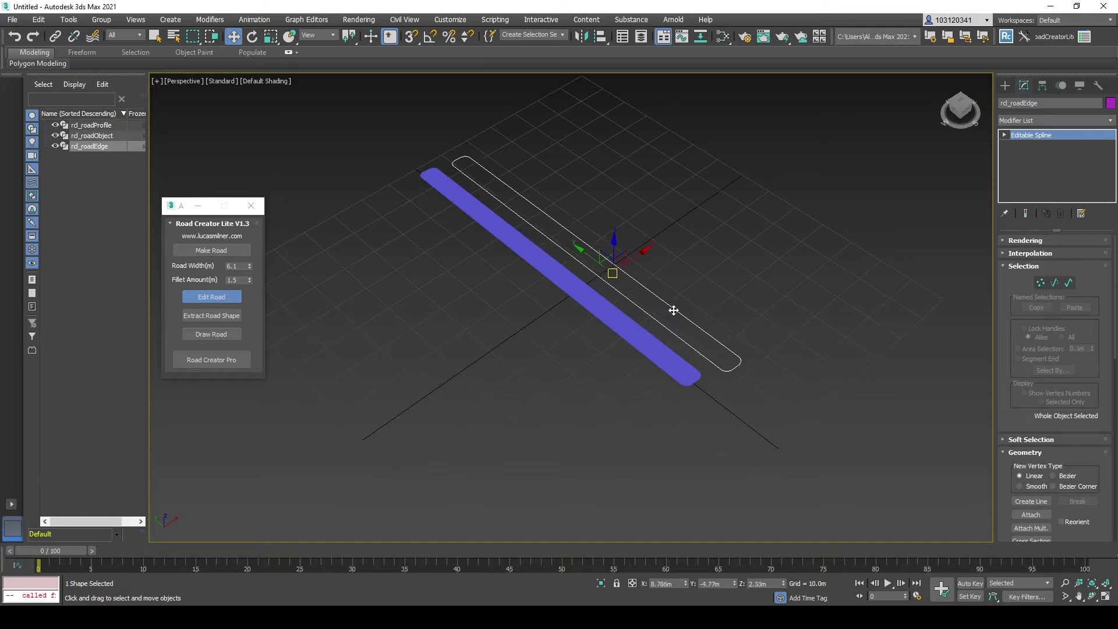
mouse_move(668, 306)
mouse_down()
mouse_move(656, 315)
mouse_move(690, 309)
mouse_move(675, 315)
mouse_up()
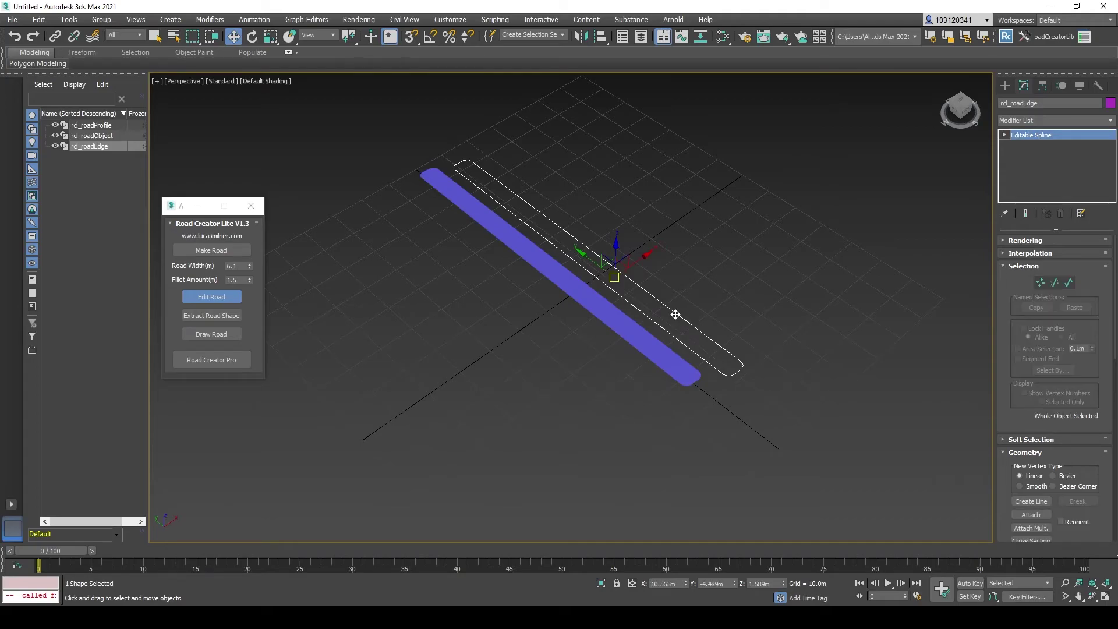
Clear the selection, reposition the Road Creator Lite panel, and start Draw Road.
click(705, 266)
click(514, 251)
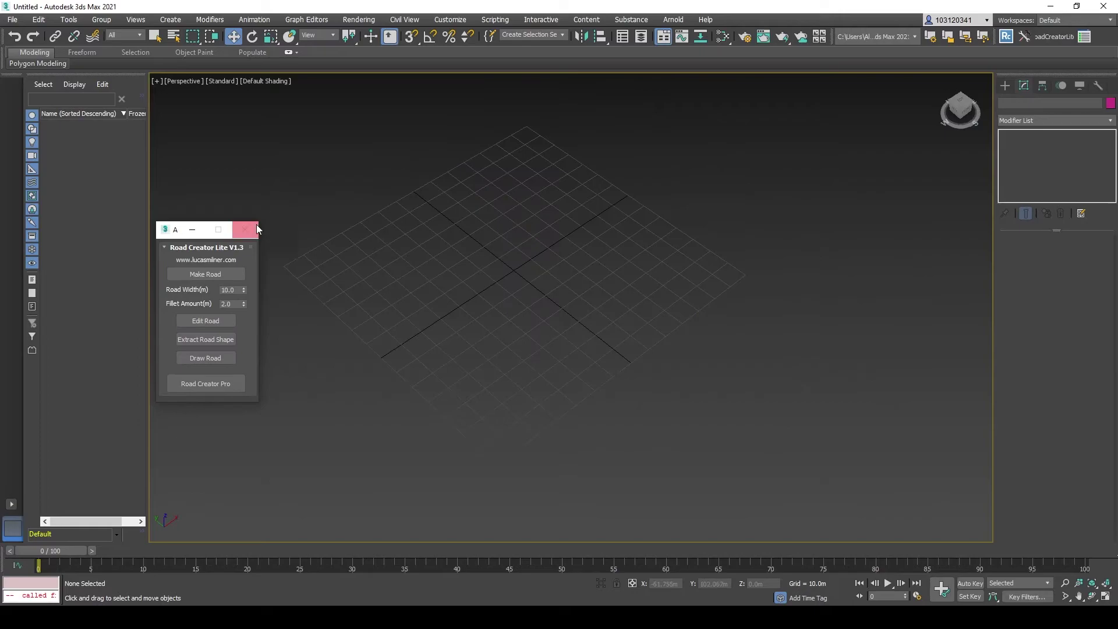
drag(173, 235, 181, 207)
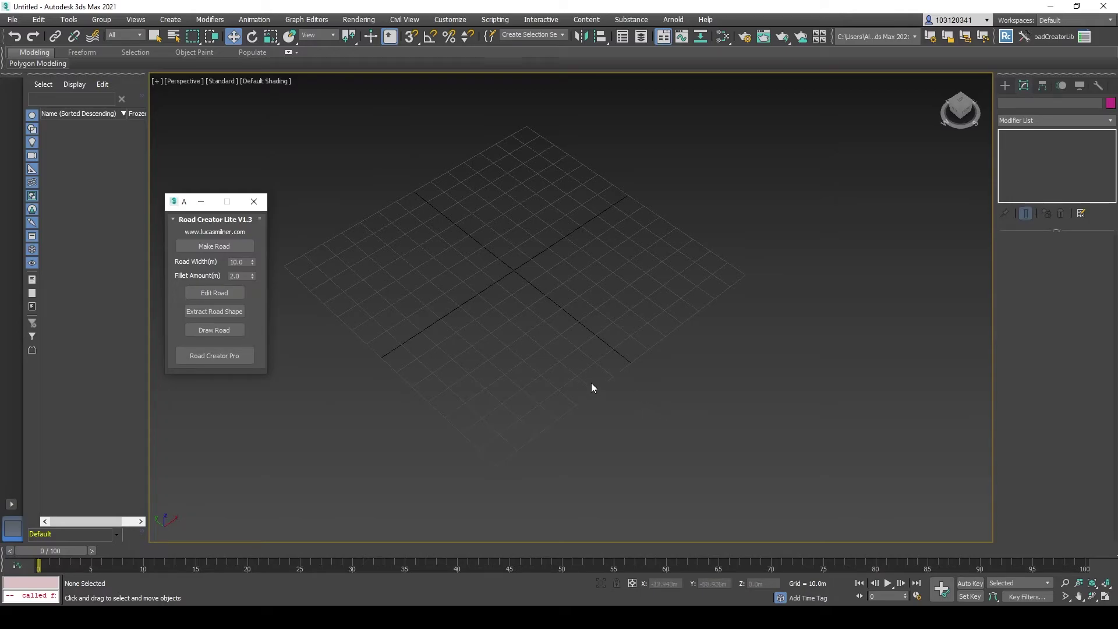
click(219, 332)
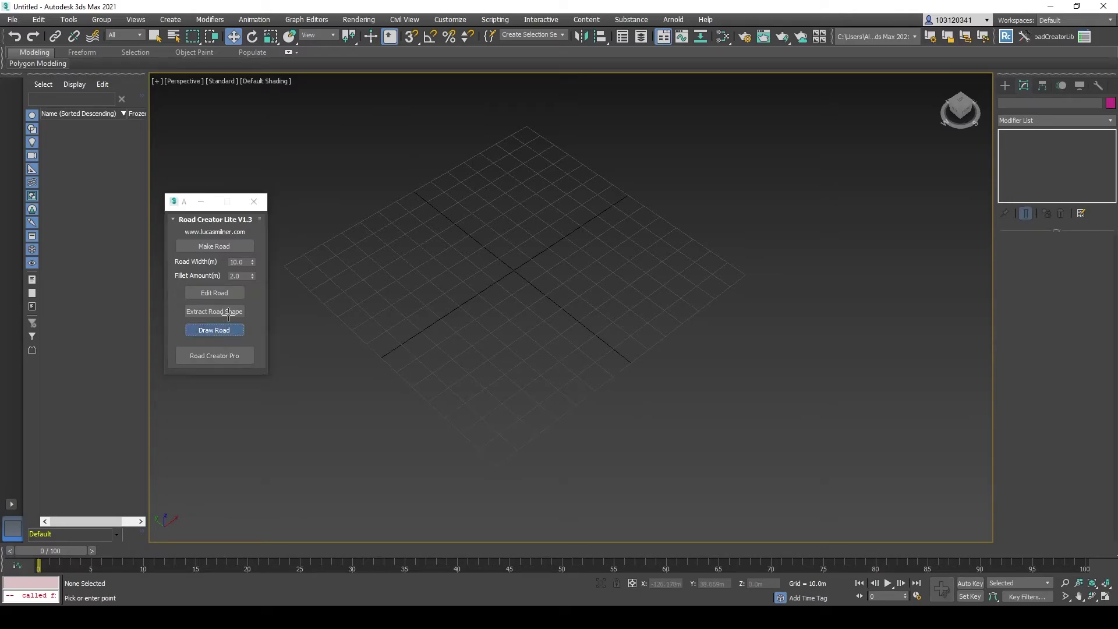
Place twelve points forming a winding path down the left, along the bottom, up the right and back across the top.
click(359, 198)
click(350, 277)
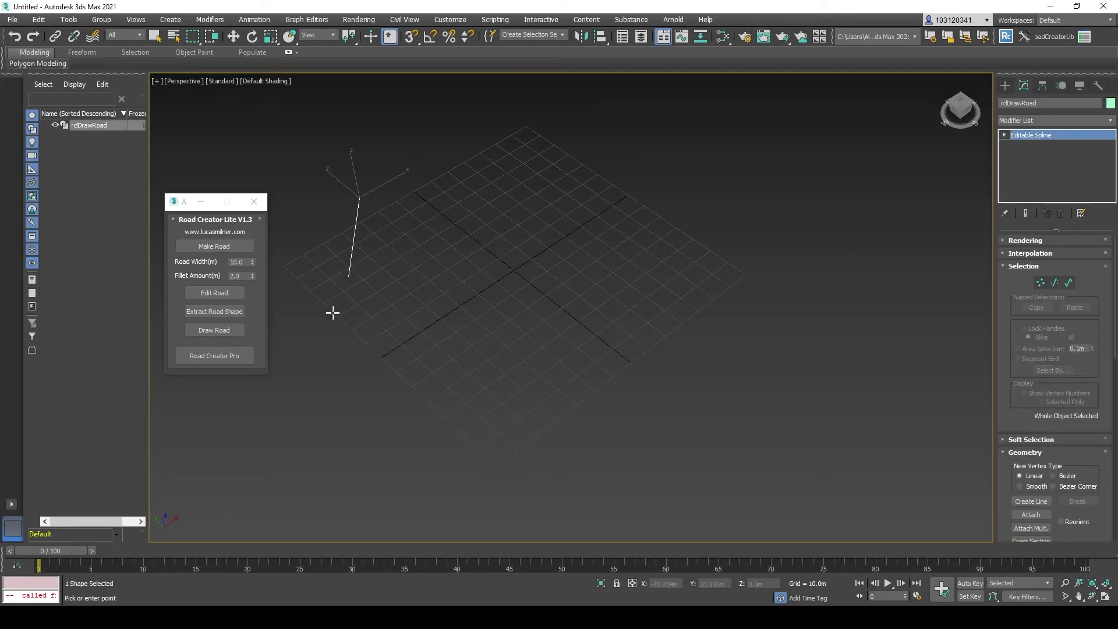
click(371, 365)
click(470, 389)
click(589, 442)
click(733, 430)
click(668, 321)
click(766, 281)
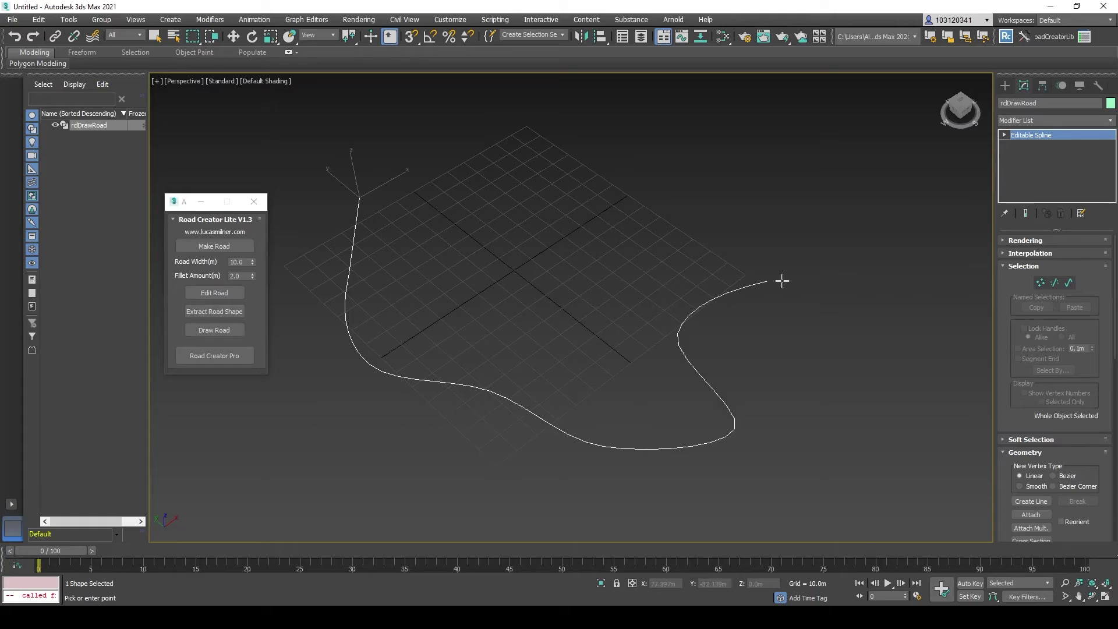
click(791, 198)
click(683, 195)
click(582, 232)
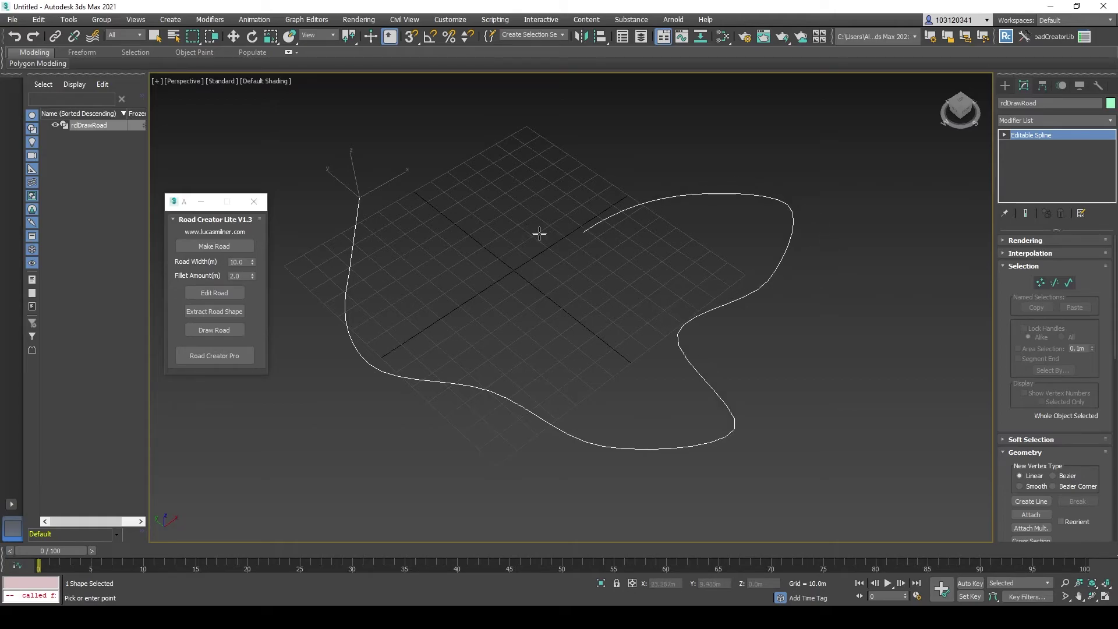
click(491, 195)
End the path drawing, reselect the spline and run Make Road to generate the green road mesh.
right_click(451, 134)
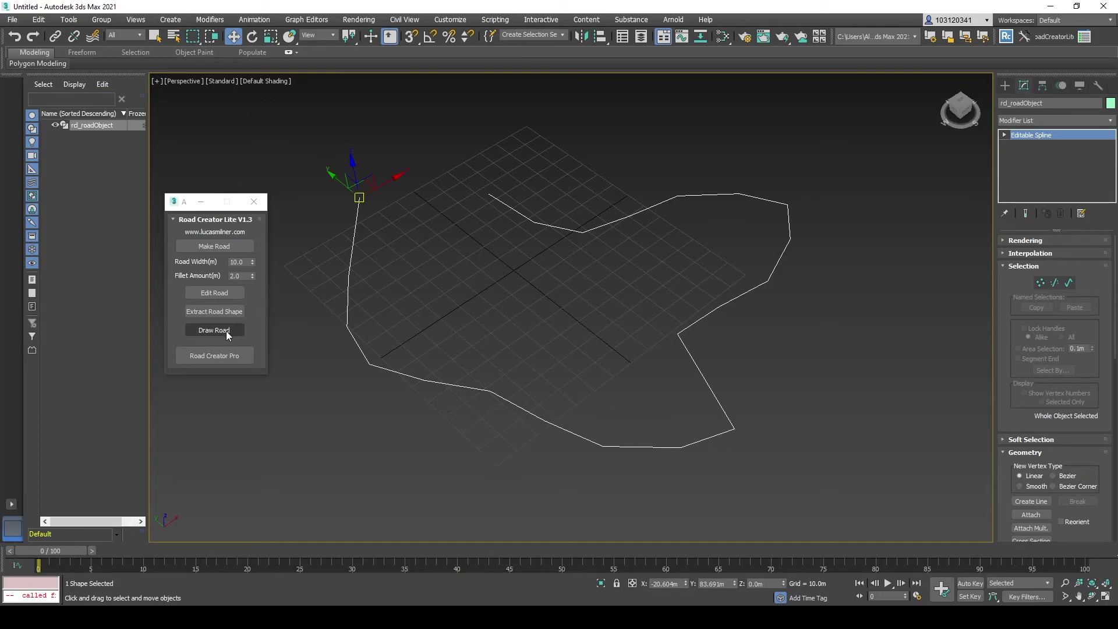
middle_drag(542, 307, 555, 329)
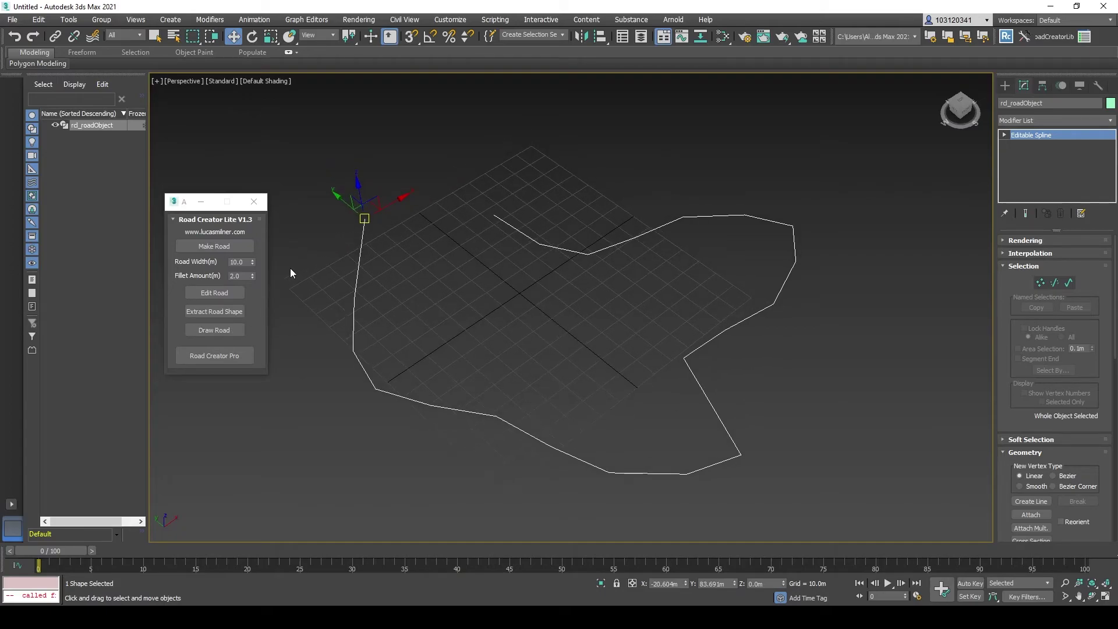
drag(572, 205, 478, 331)
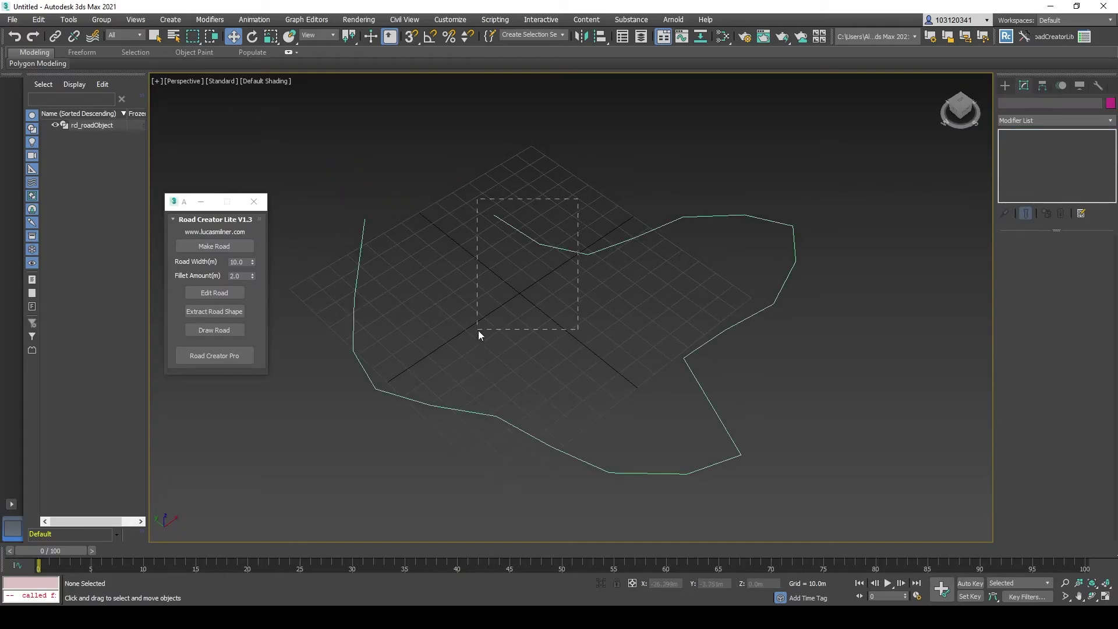
click(232, 245)
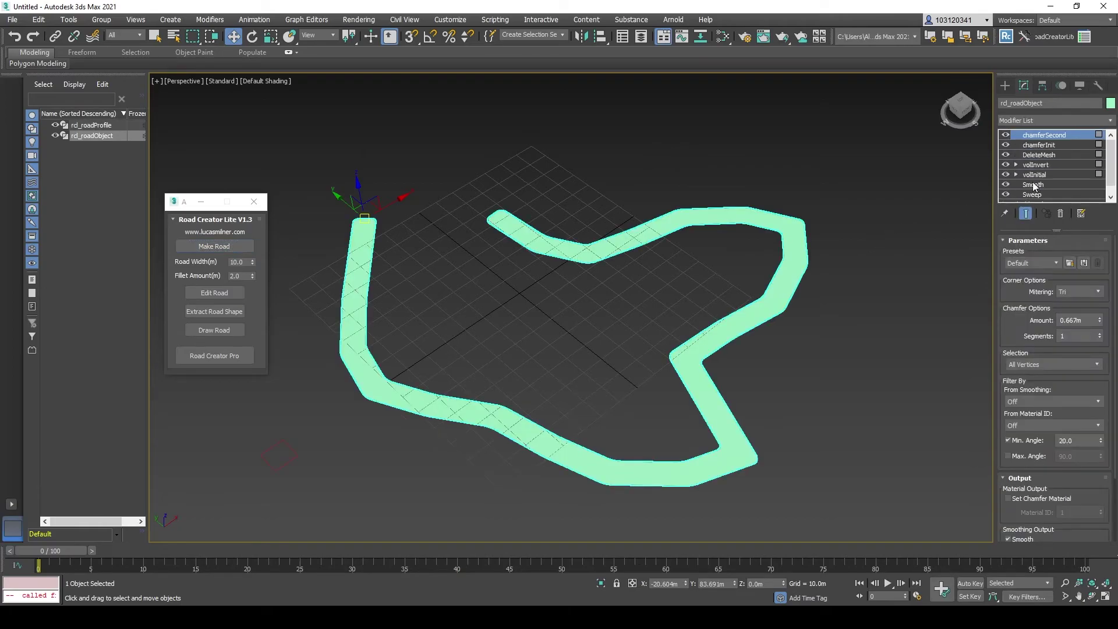
scroll(1037, 155, down, 1)
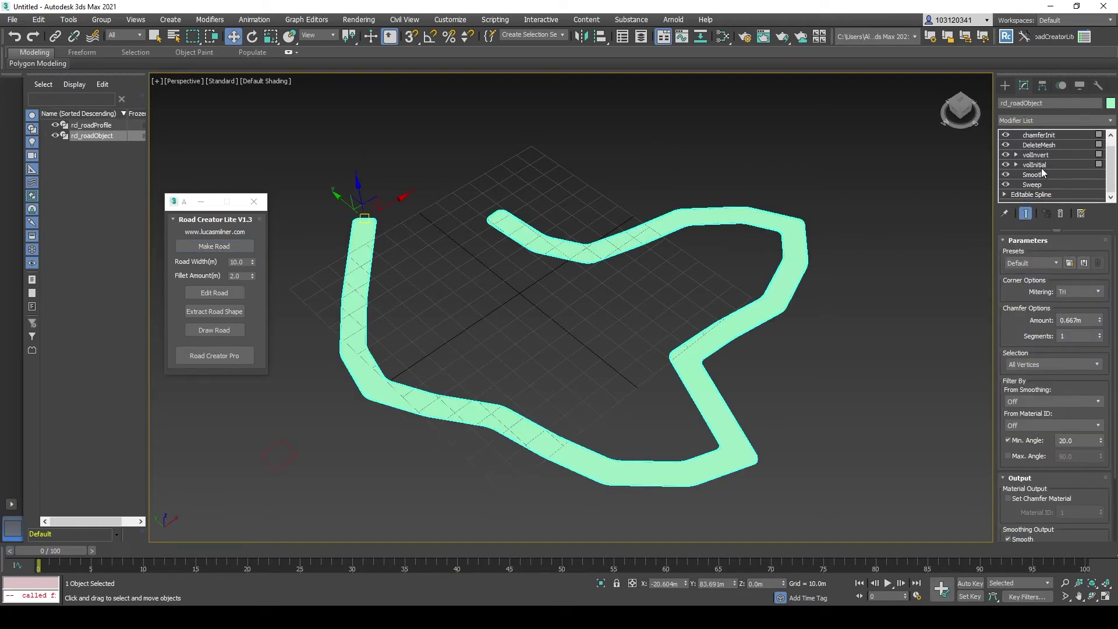
scroll(1047, 188, up, 1)
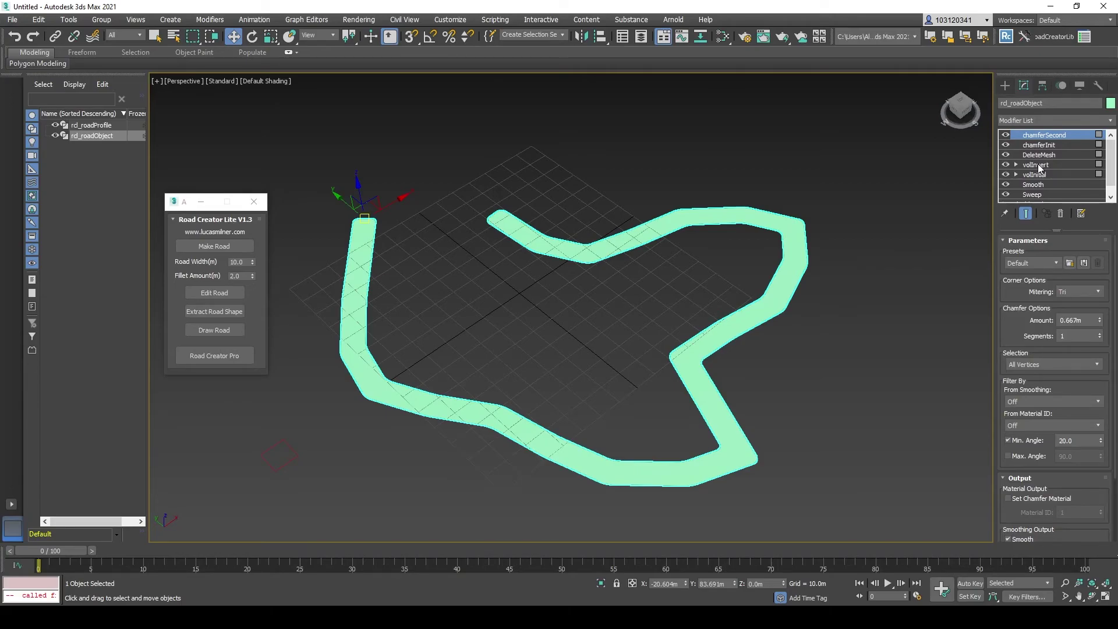
scroll(1026, 175, down, 1)
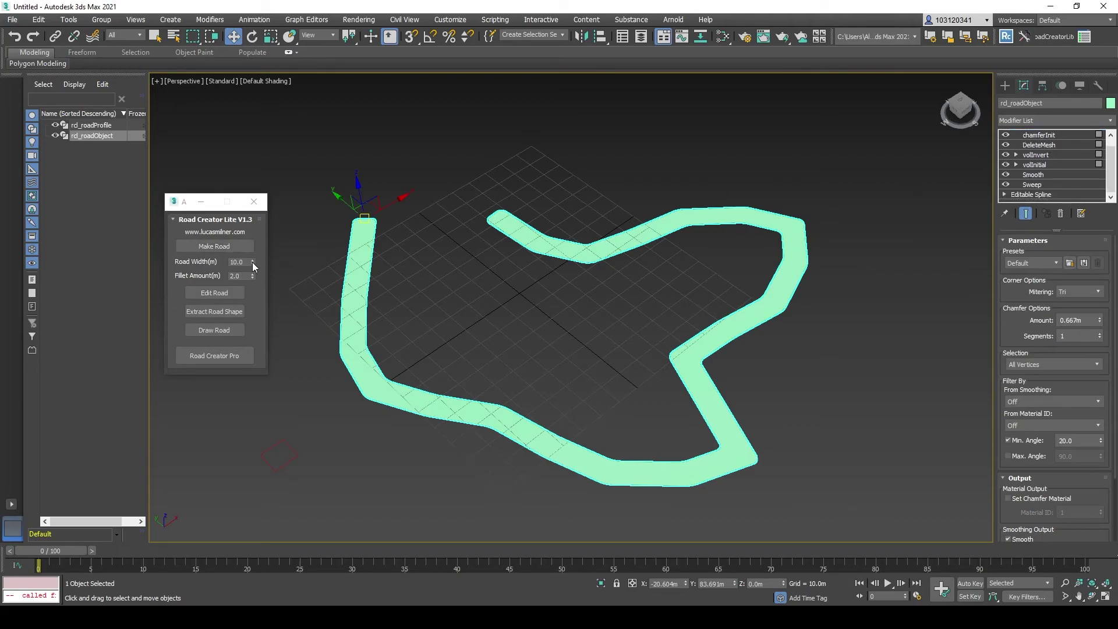
Drag Road Width down to 5.0 with fillet 2.5, panning to view the narrowed road.
mouse_move(252, 262)
mouse_down()
mouse_move(255, 295)
mouse_move(251, 276)
mouse_up()
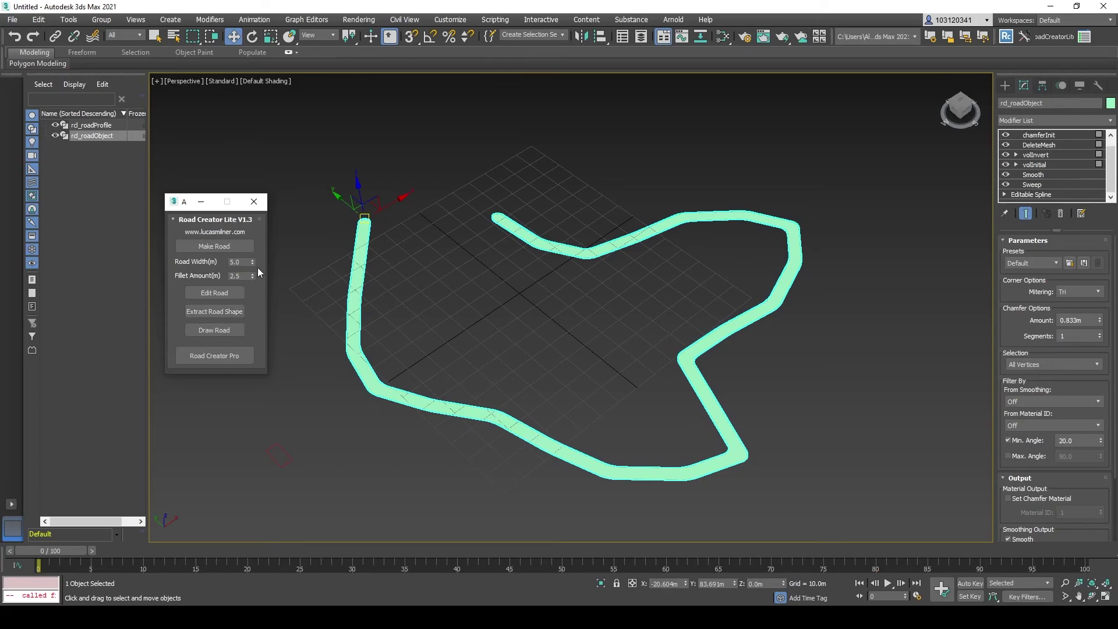
middle_drag(640, 289, 647, 273)
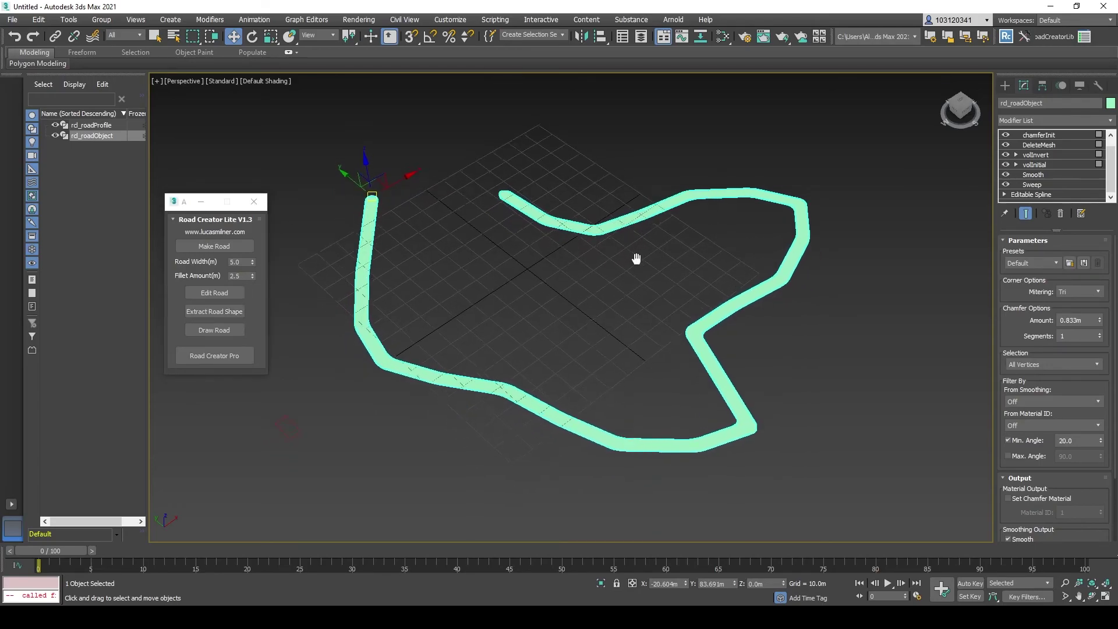
scroll(575, 338, up, 3)
scroll(595, 358, down, 3)
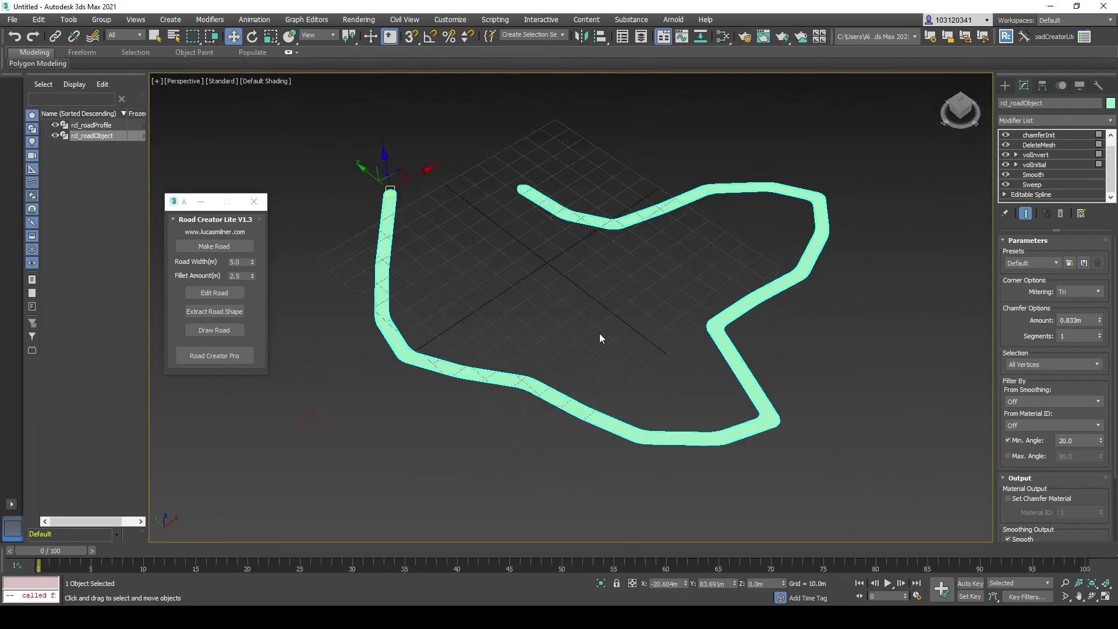
middle_drag(577, 339, 564, 326)
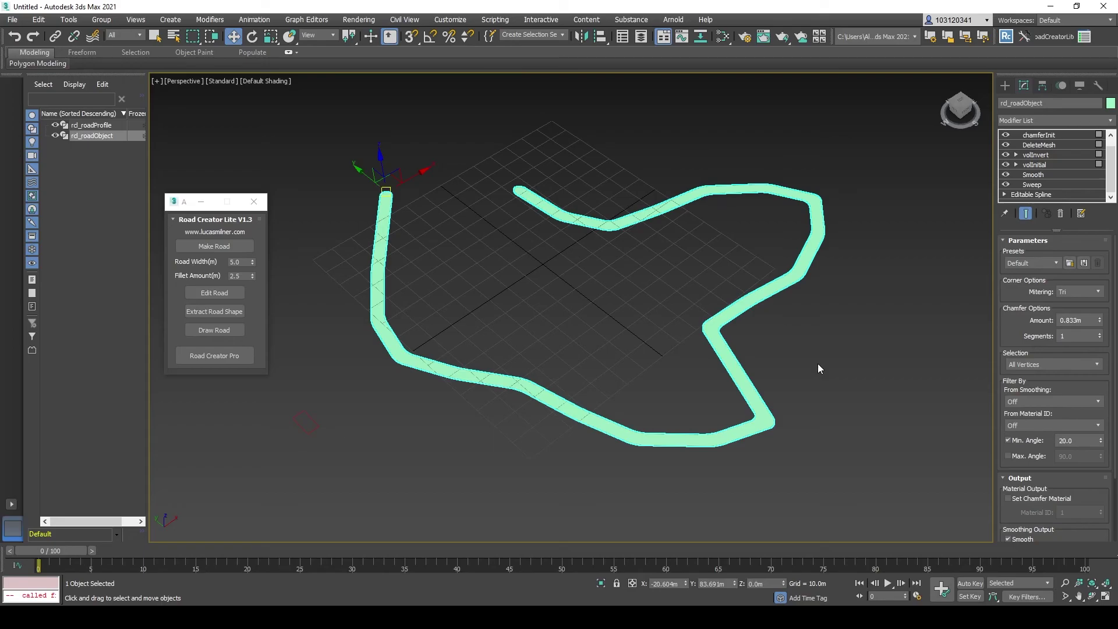
middle_drag(831, 282, 842, 284)
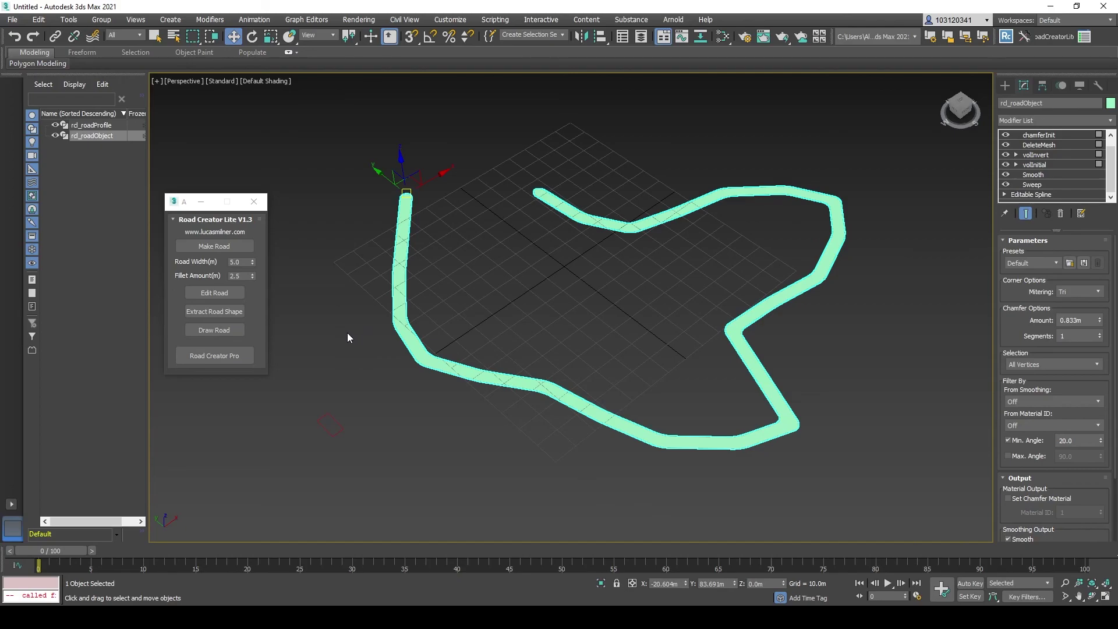
middle_drag(415, 277, 406, 297)
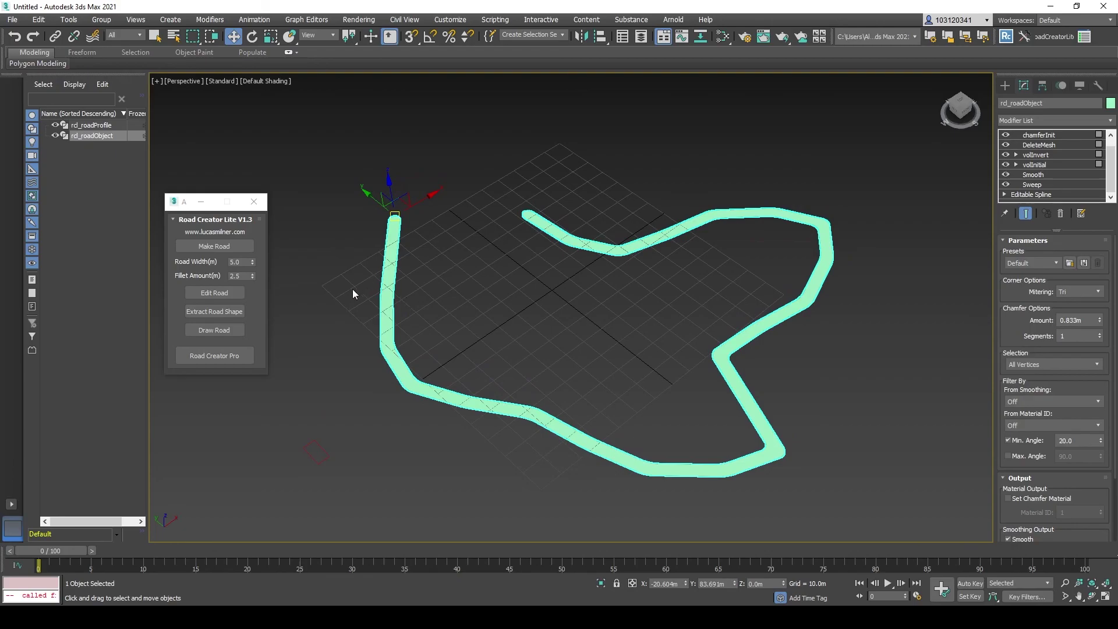